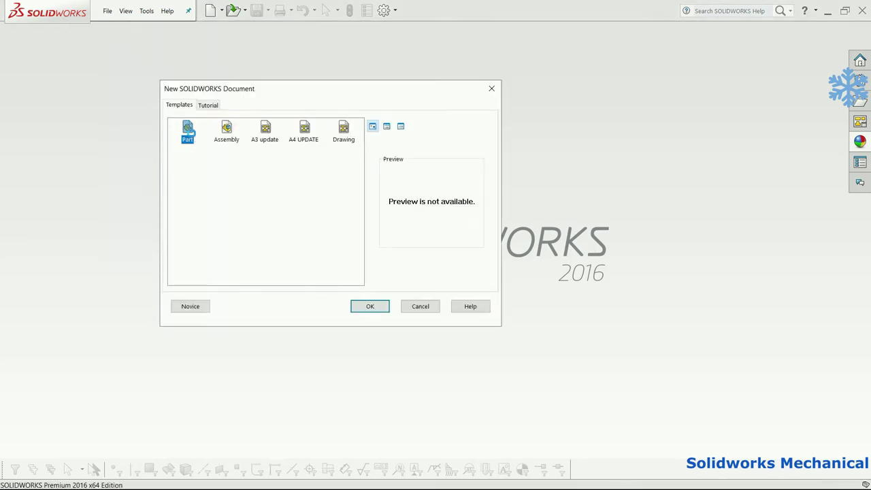
- Create a new part, open a 3D sketch, and show the Front, Top and Right planes
double_click(189, 131)
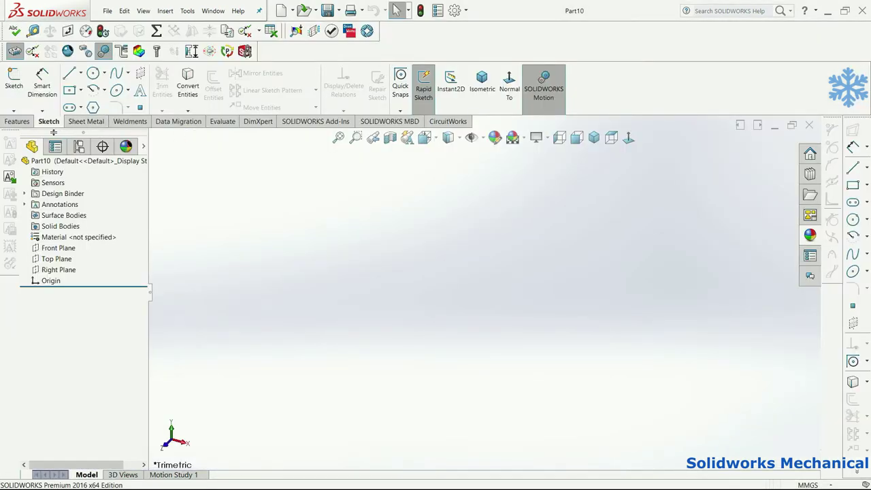
click(13, 110)
click(30, 133)
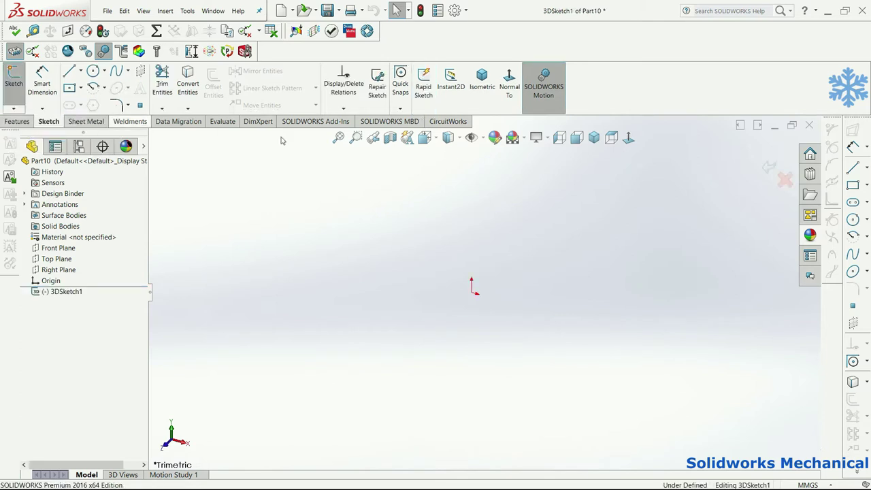
click(477, 138)
click(493, 161)
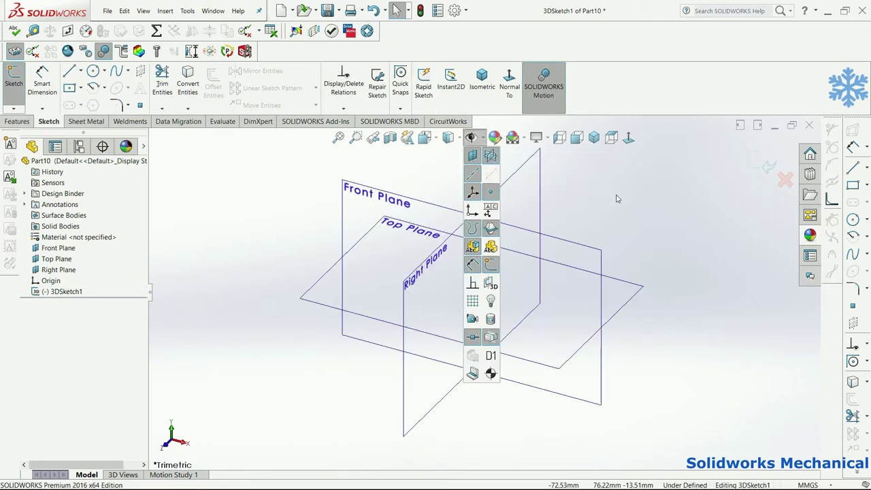
- In Top view, draw a center rectangle starting from the origin
key(r)
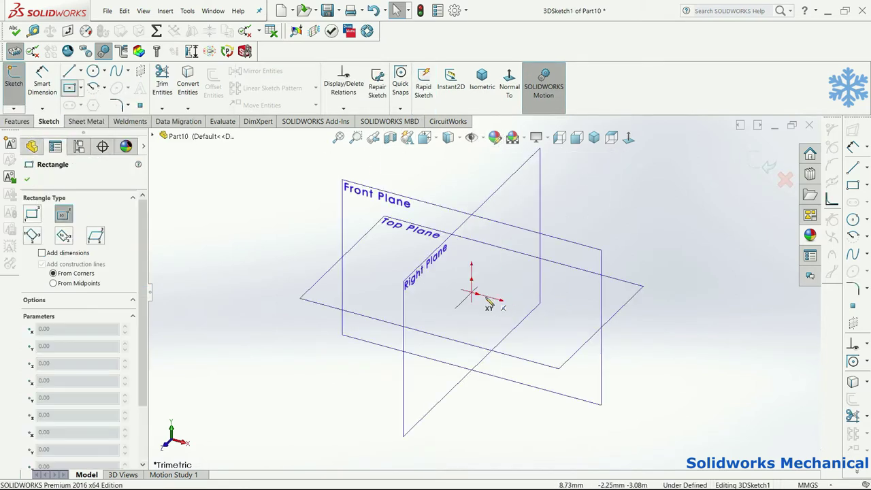
click(630, 139)
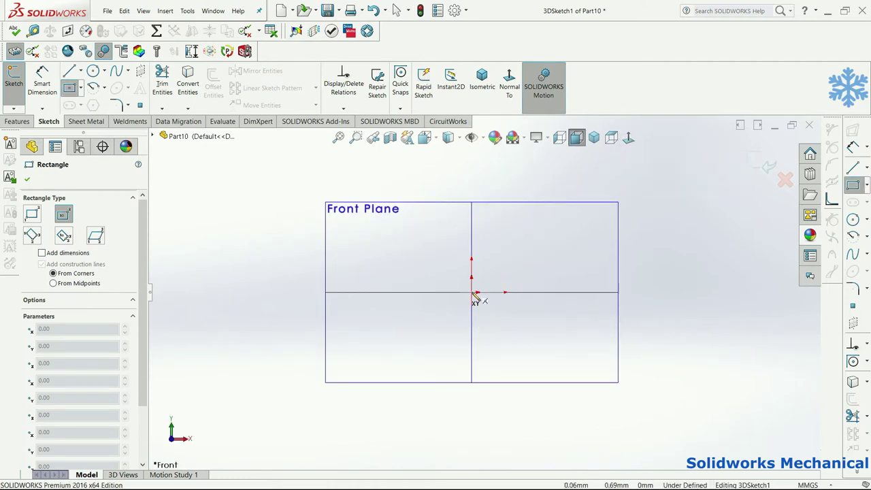
click(611, 138)
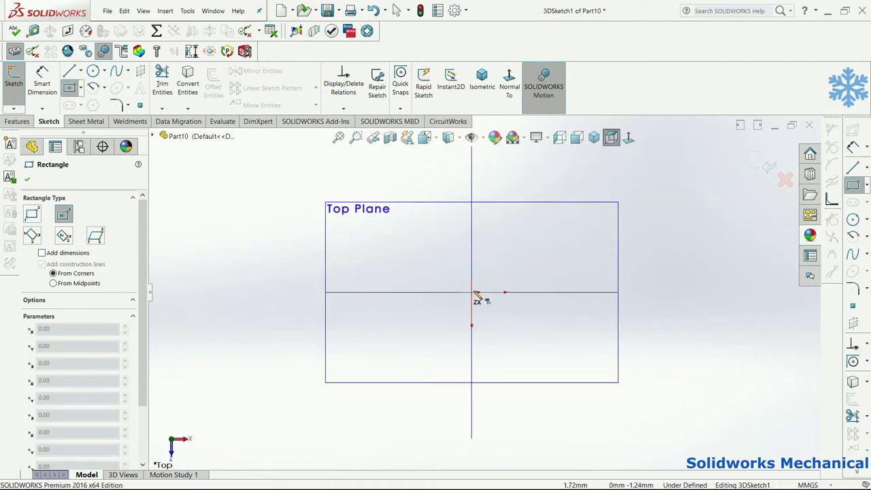
click(478, 294)
click(595, 198)
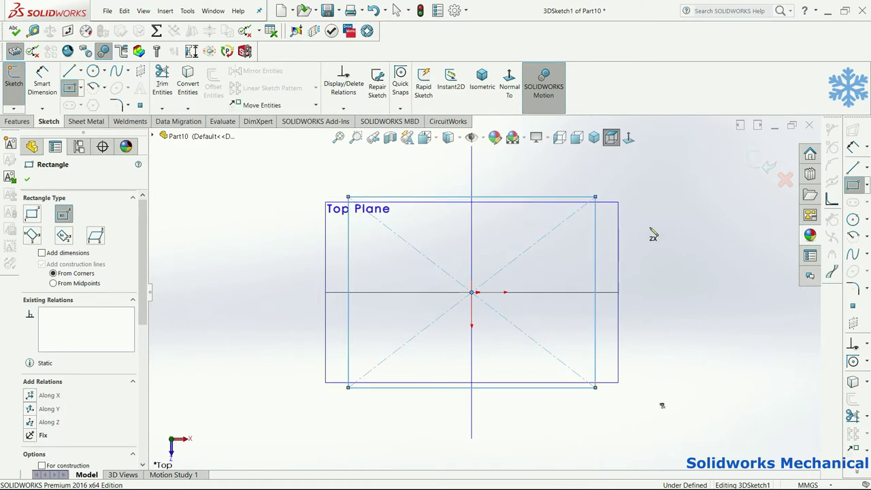
- Dimension the rectangle's top edge to 1200 and its right edge to 700
click(544, 198)
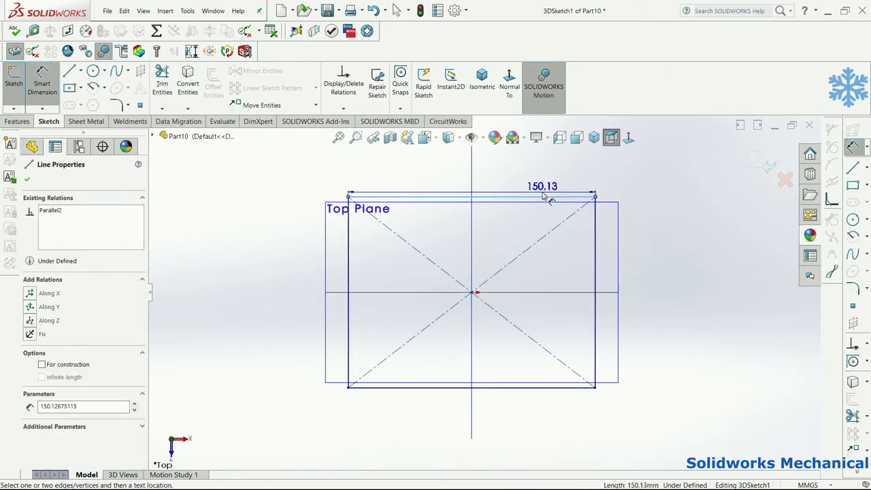
click(544, 195)
text(1200)
key(Return)
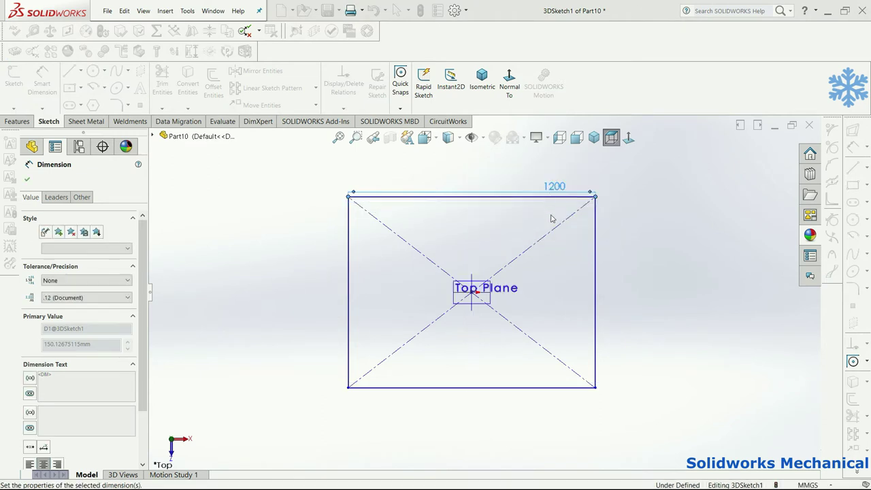
click(596, 274)
click(637, 279)
text(700)
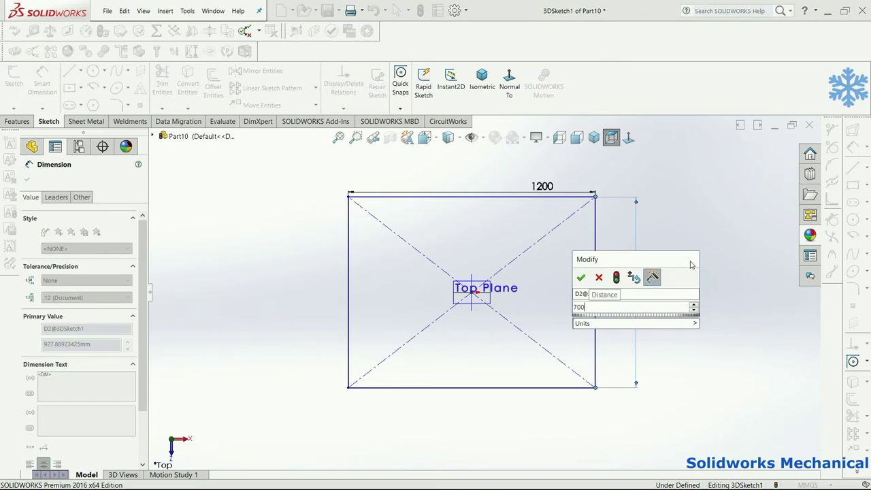
key(Return)
mouse_move(684, 216)
middle_down()
mouse_move(554, 356)
mouse_move(583, 220)
mouse_move(492, 211)
mouse_move(603, 170)
middle_up()
key(ctrl+7)
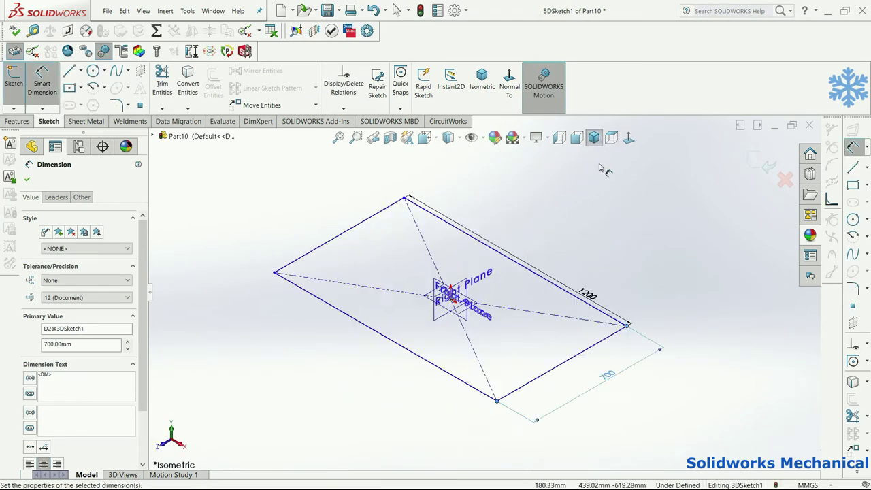
key(Escape)
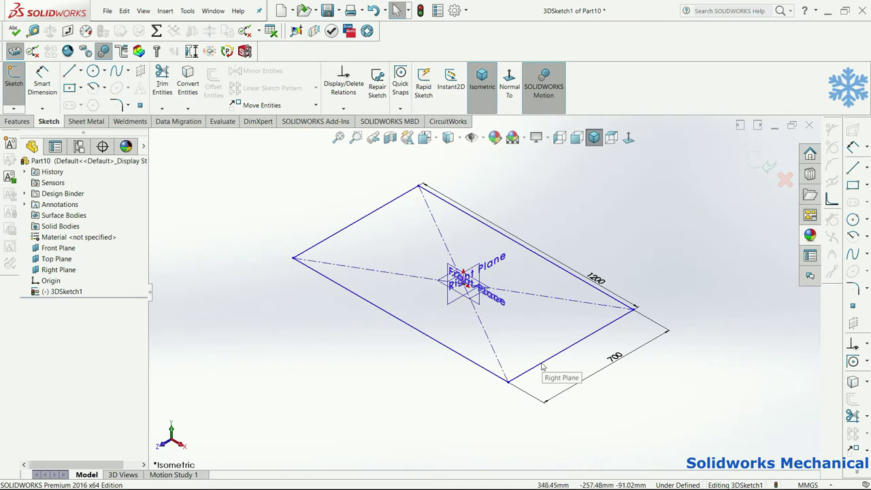
- Add an Along X relation to the 700 side and Along Z to the 1200 edge
click(539, 366)
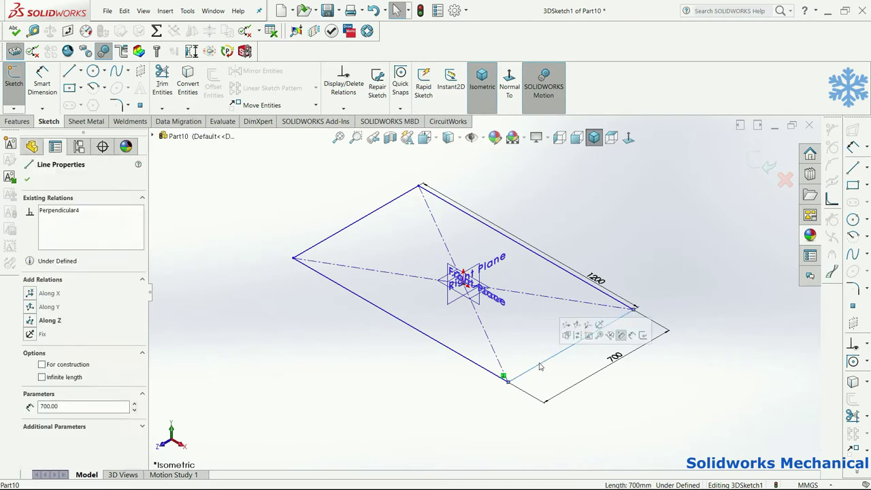
click(62, 299)
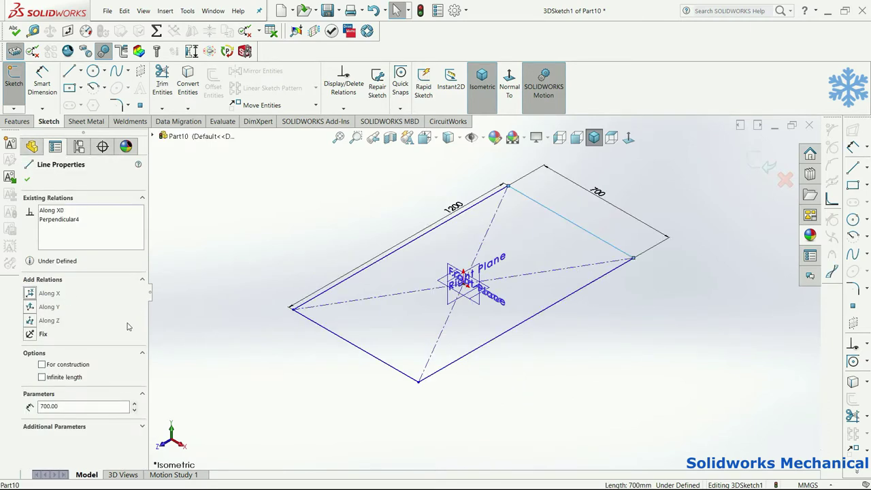
click(460, 359)
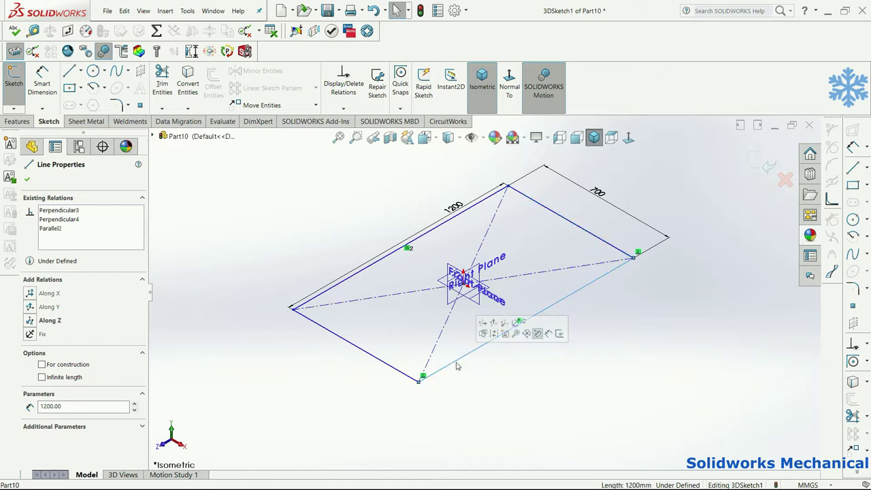
click(60, 323)
key(Escape)
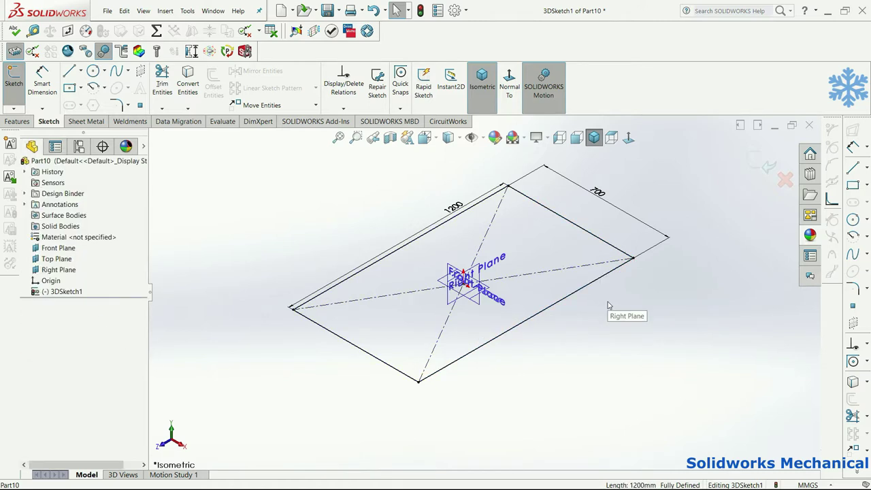
click(68, 71)
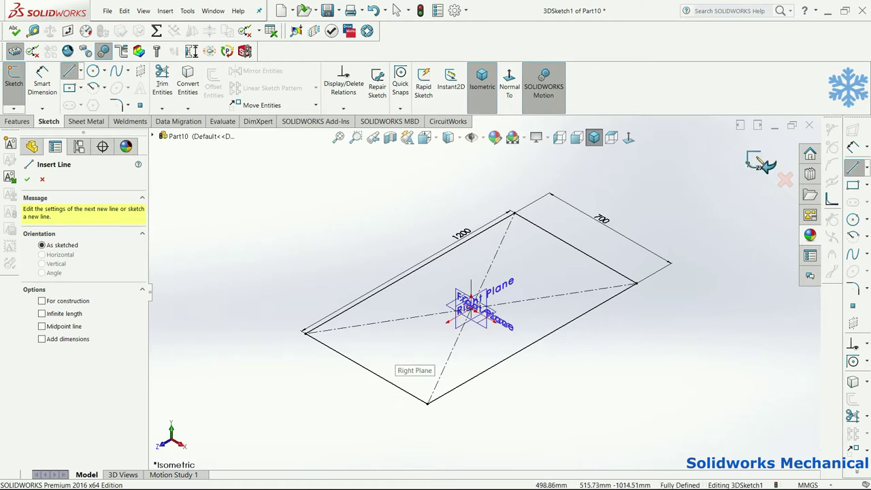
- Start a Structural Member with the ISO C channel profile at size 80 x 8
click(174, 9)
mouse_move(225, 163)
click(313, 175)
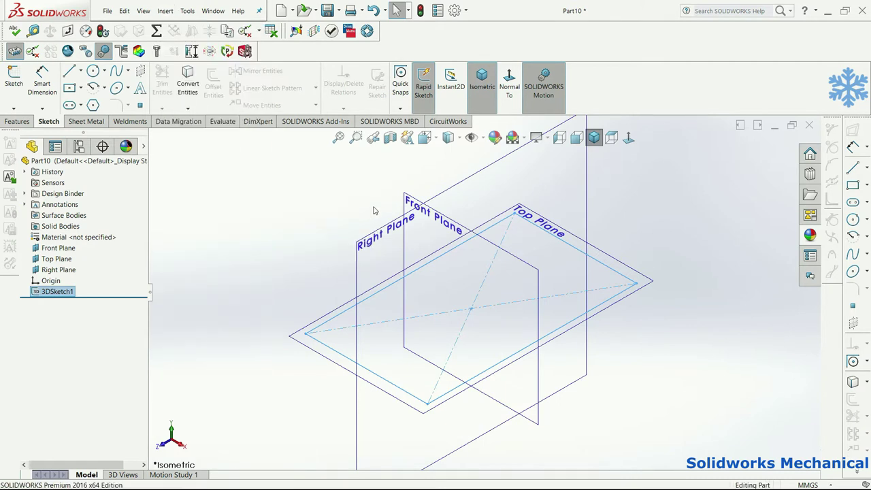
click(68, 271)
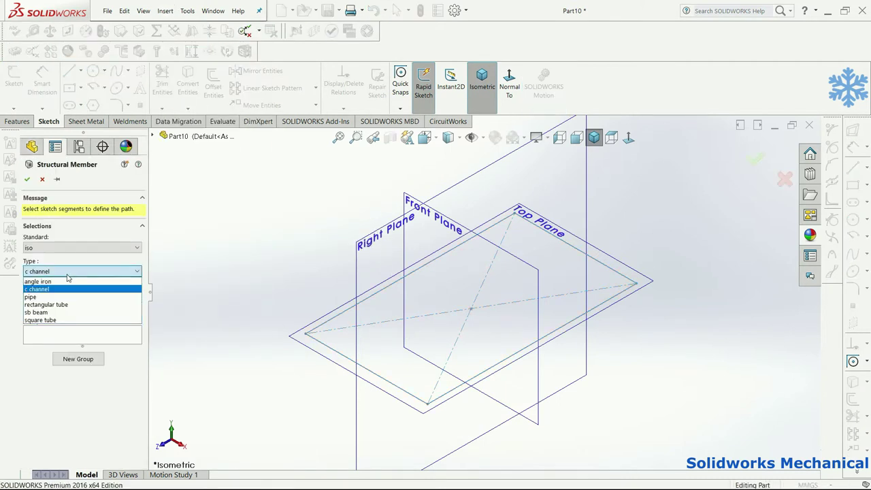
click(67, 289)
click(68, 295)
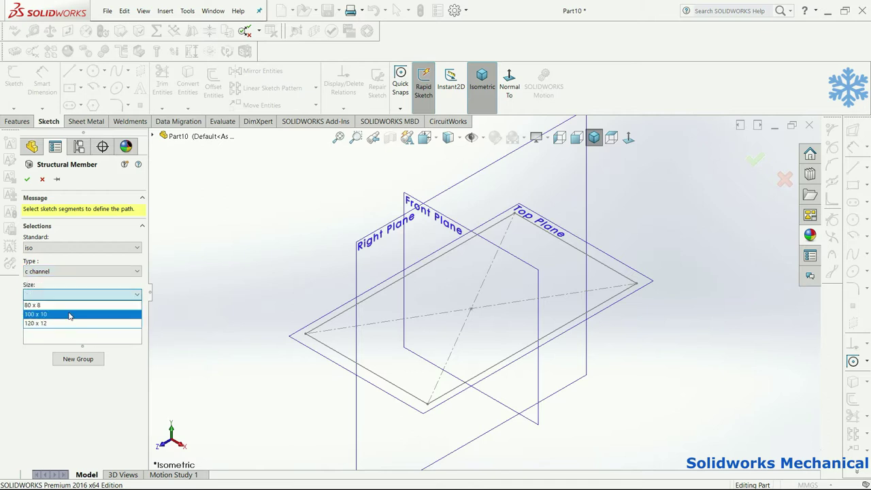
click(69, 305)
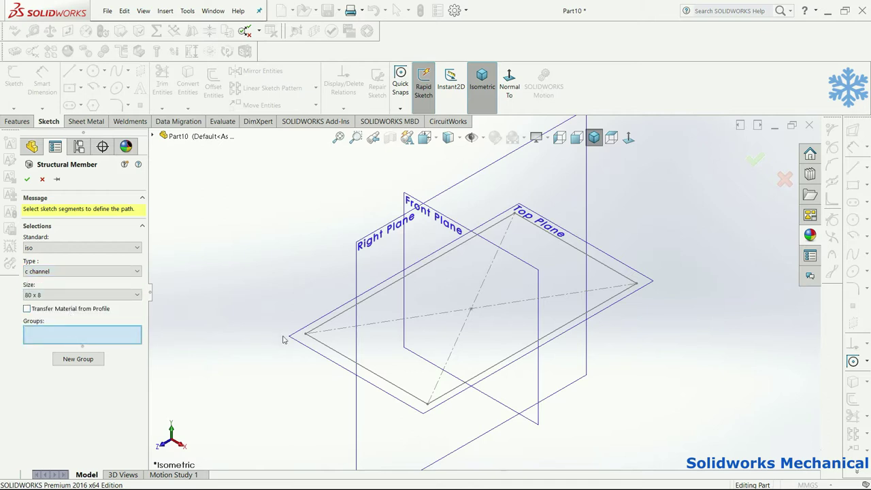
- Select the four rectangle edges as path segments for the C-channel
click(326, 333)
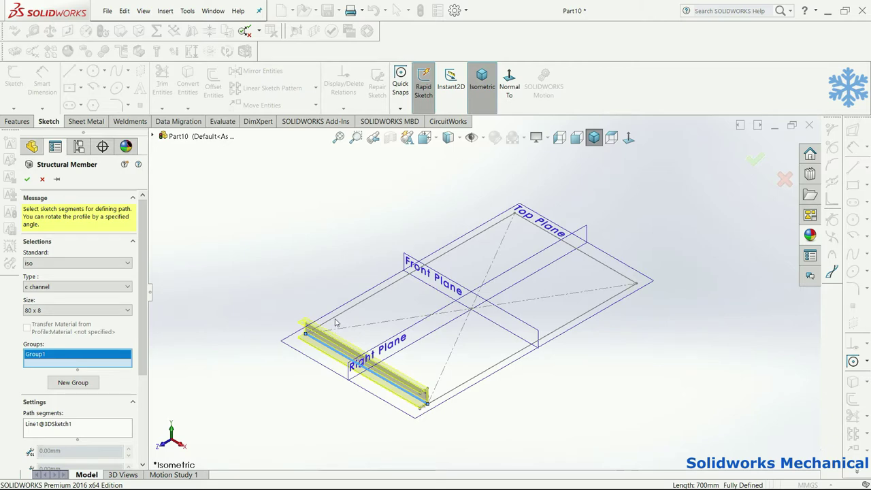
click(336, 323)
mouse_move(408, 311)
middle_down()
mouse_move(442, 288)
mouse_move(389, 277)
mouse_move(427, 336)
middle_up()
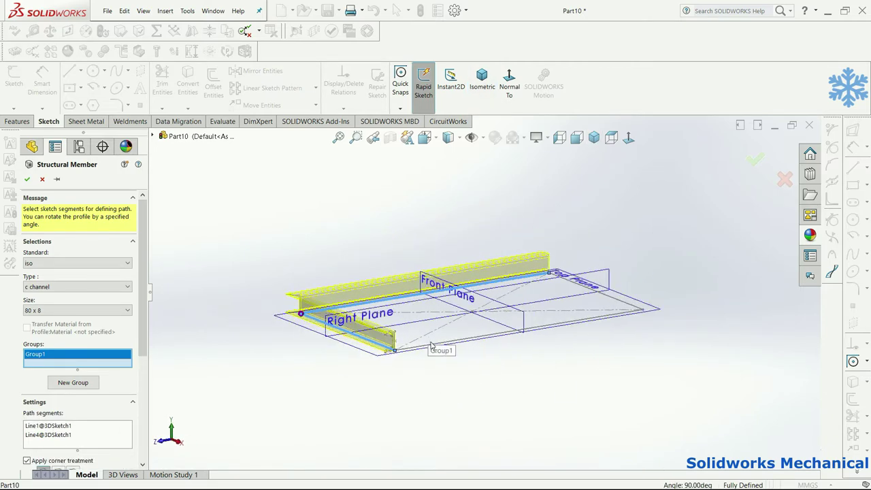
click(431, 348)
middle_drag(522, 344, 443, 344)
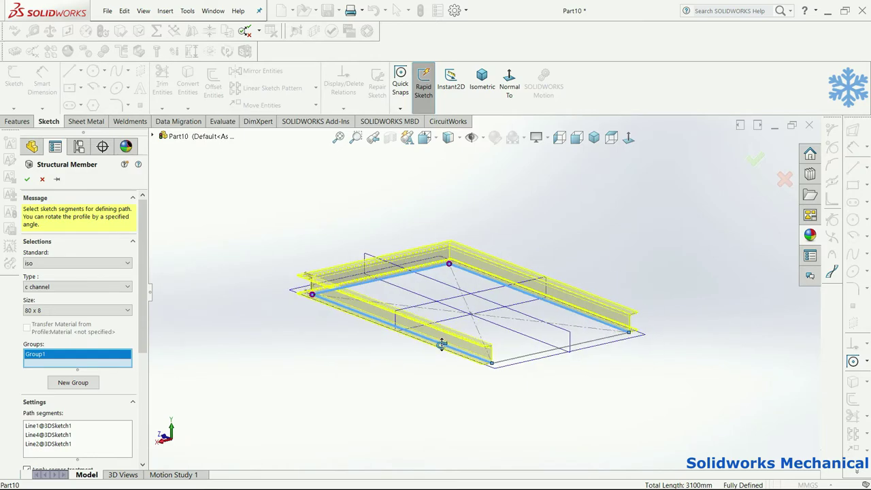
scroll(536, 355, down, 2)
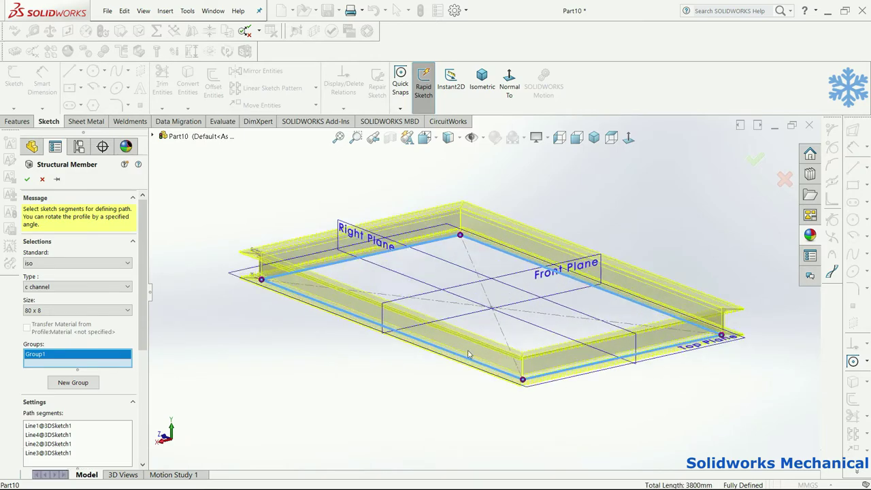
scroll(538, 361, down, 2)
scroll(544, 374, down, 2)
scroll(571, 375, down, 2)
mouse_move(579, 371)
middle_down()
mouse_move(613, 360)
mouse_move(628, 389)
middle_up()
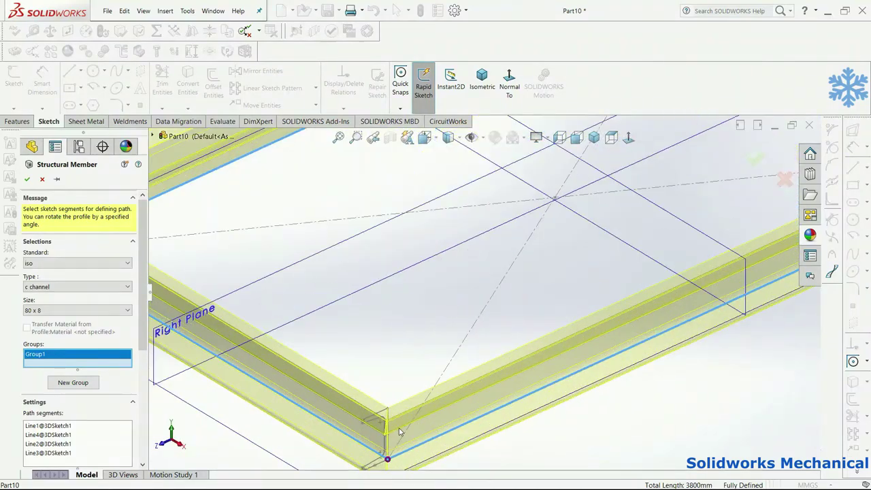
mouse_move(479, 412)
middle_down()
mouse_move(449, 402)
mouse_move(641, 252)
middle_up()
scroll(441, 395, up, 3)
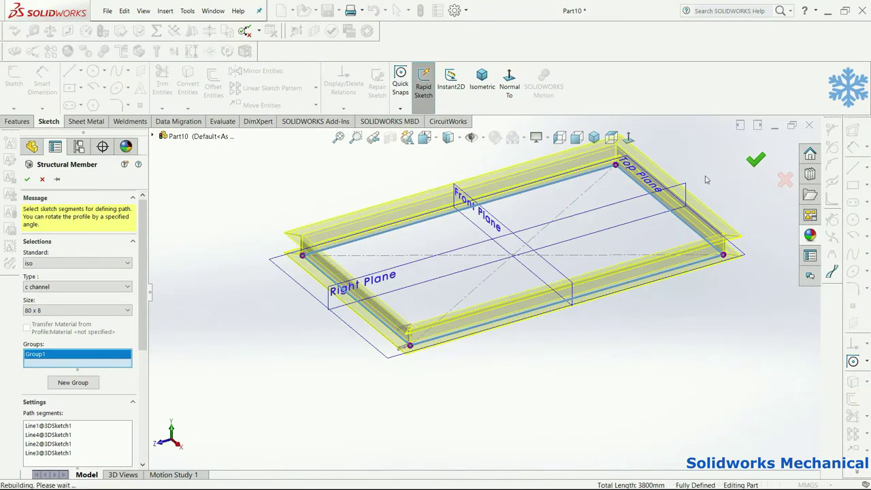
scroll(581, 359, up, 3)
mouse_move(581, 360)
middle_down()
mouse_move(599, 340)
mouse_move(384, 299)
mouse_move(449, 333)
middle_up()
scroll(383, 300, down, 5)
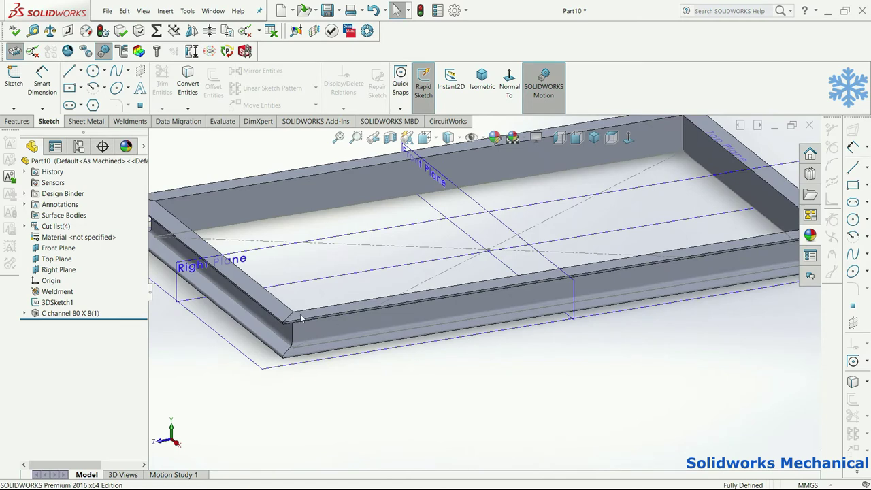
- Edit the C-channel member and switch its corner treatment to End Butt
scroll(301, 318, down, 2)
click(347, 315)
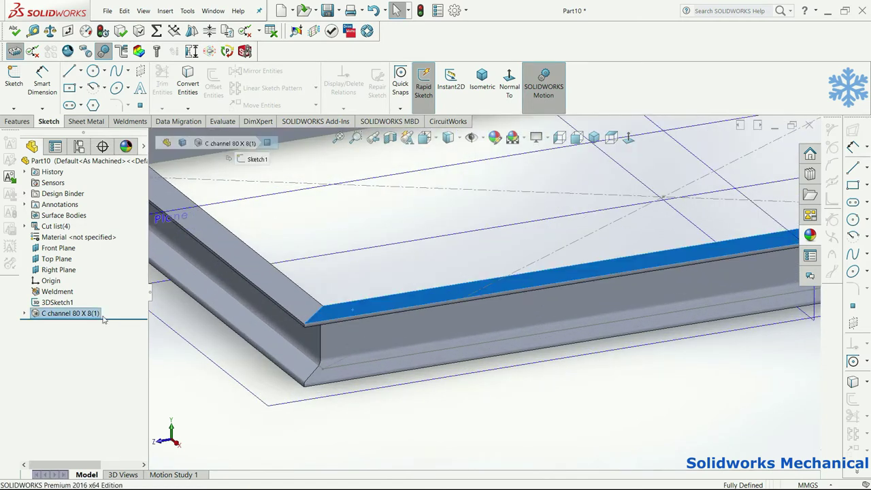
right_click(74, 314)
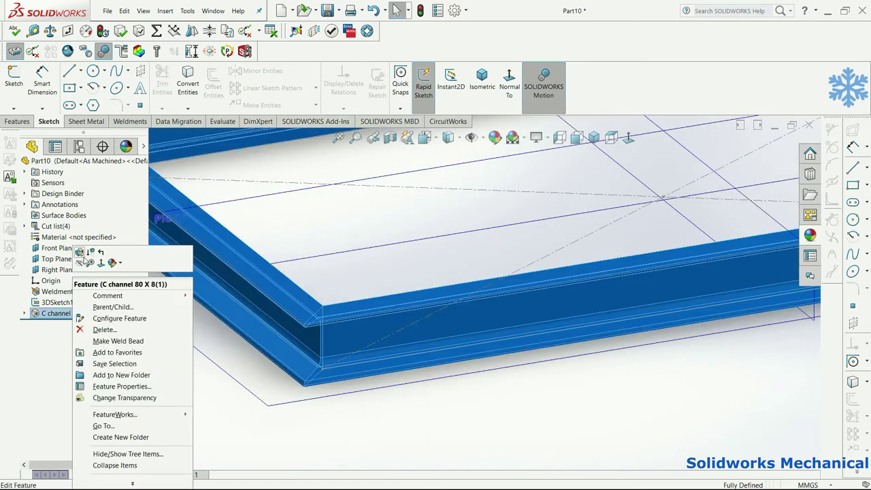
click(80, 254)
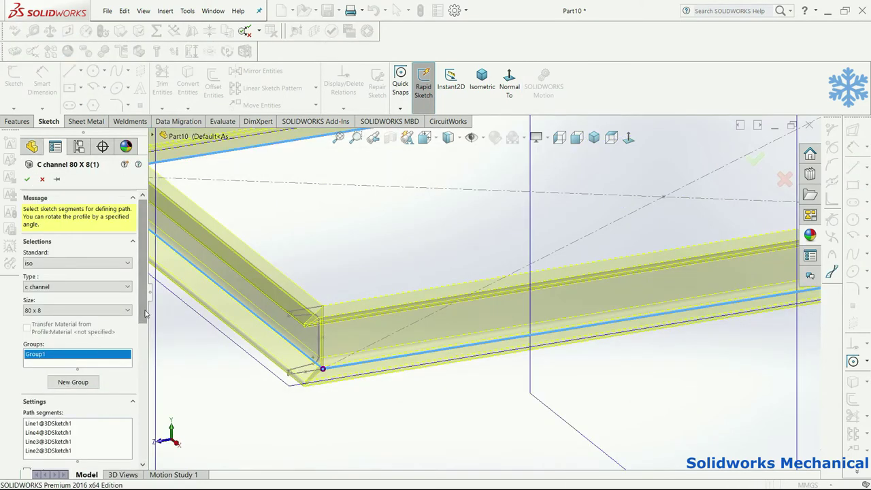
scroll(145, 313, down, 5)
click(75, 302)
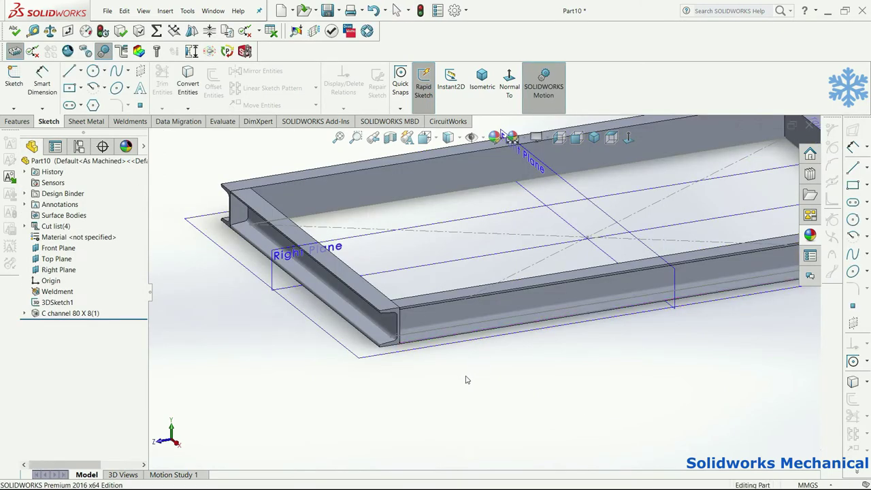
scroll(466, 379, up, 5)
middle_drag(466, 380, 361, 291)
scroll(361, 297, down, 3)
click(56, 259)
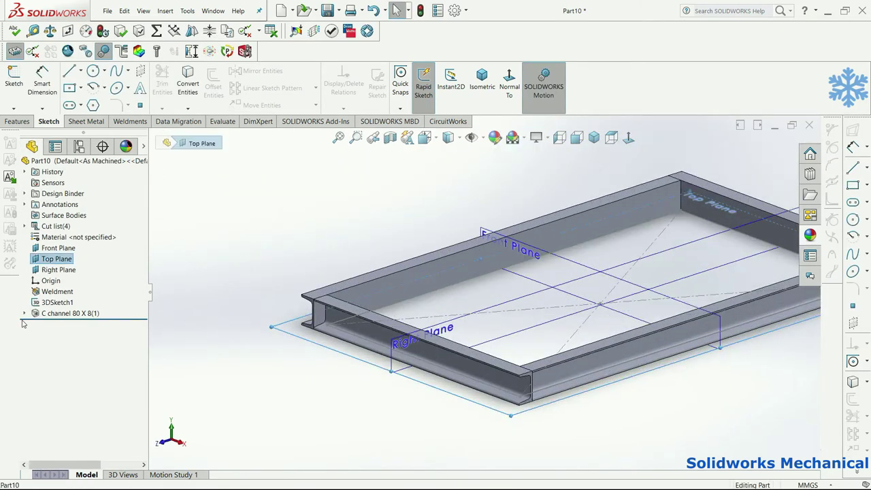
click(506, 218)
scroll(511, 218, up, 3)
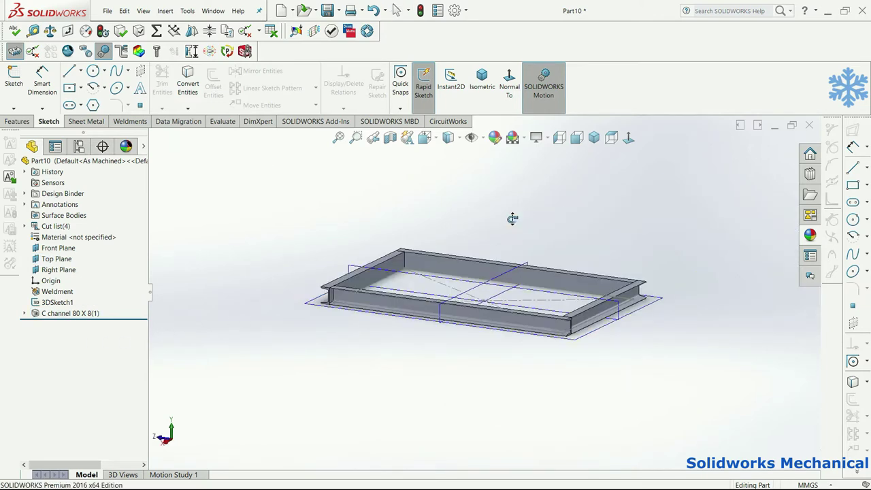
- Start a sketch on the frame's plane and draw a corner rectangle on the flange
click(18, 121)
click(18, 82)
click(440, 269)
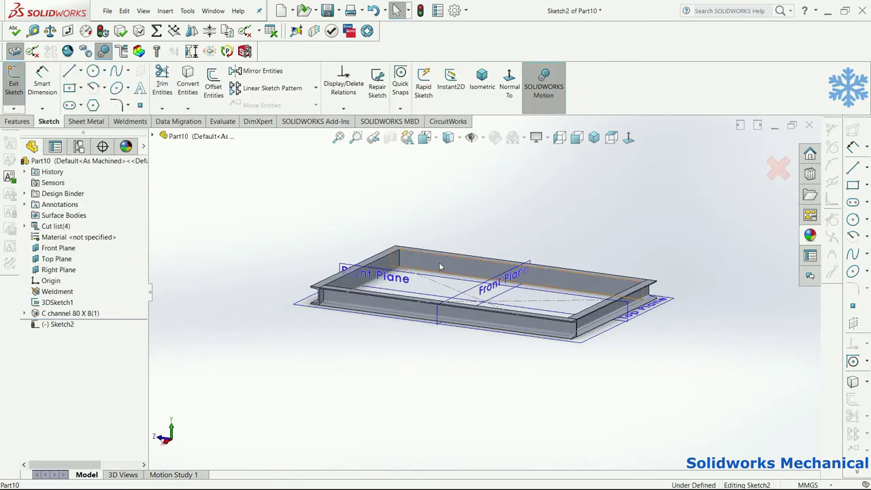
click(70, 87)
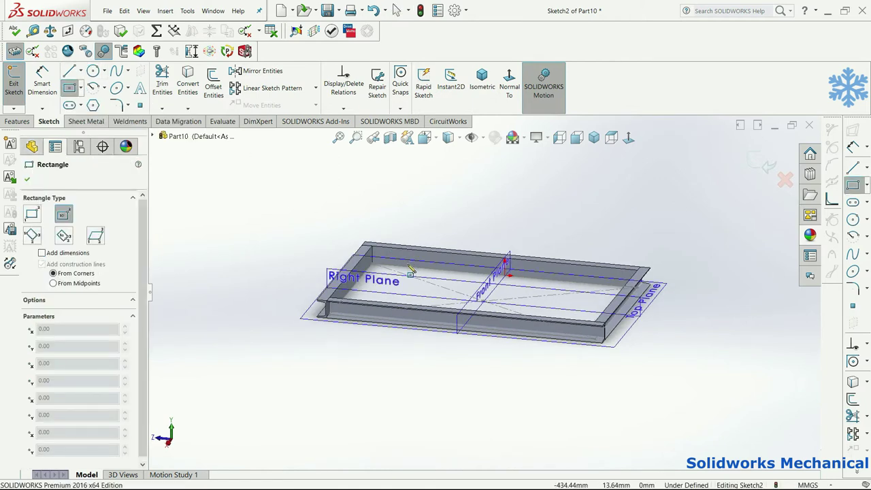
click(406, 262)
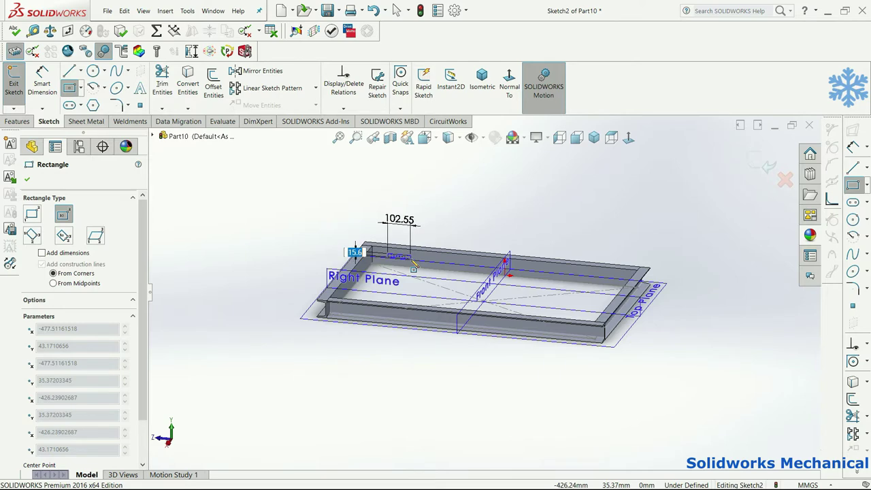
click(413, 264)
key(Escape)
- Dimension the rectangle to 40 wide and 20 high
scroll(411, 262, up, 3)
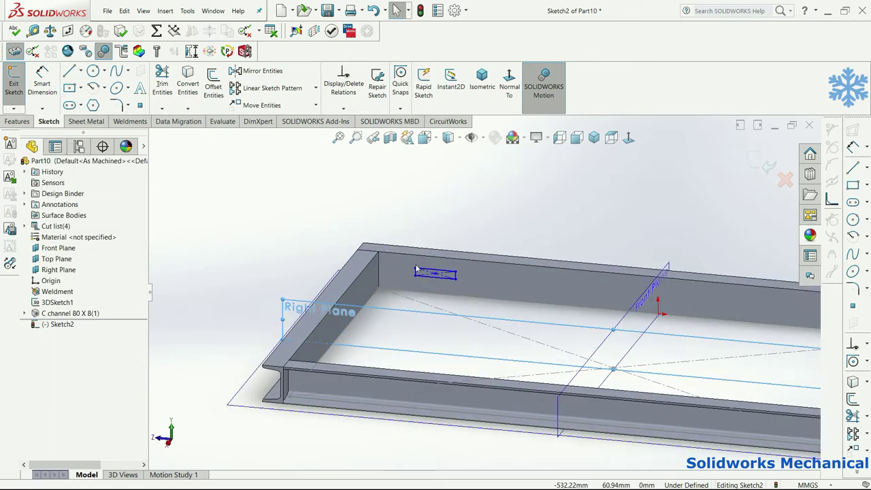
middle_drag(483, 206, 443, 284)
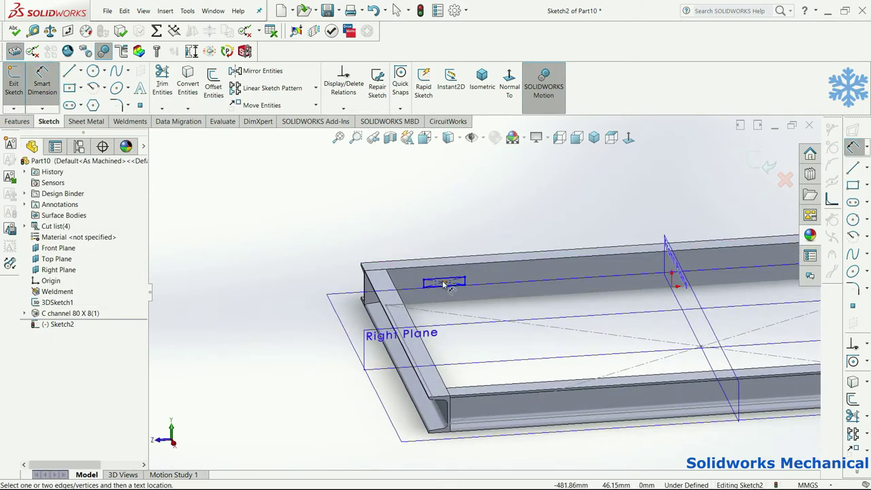
click(442, 280)
click(443, 239)
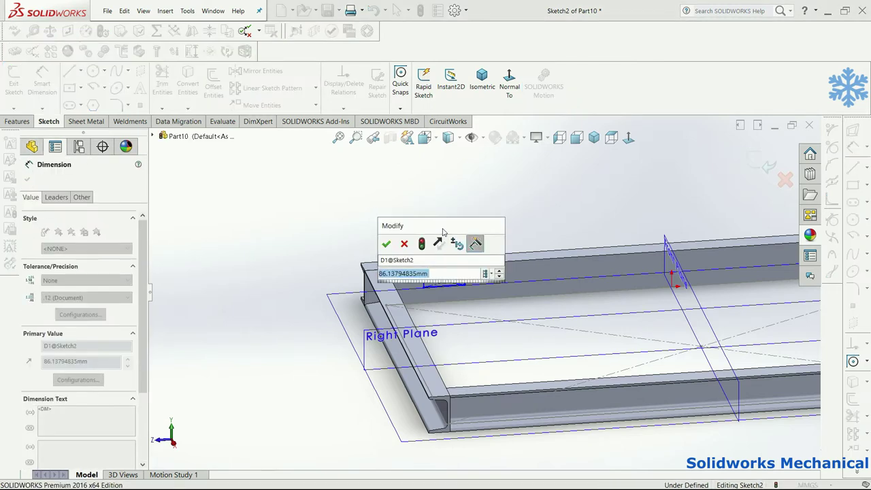
text(40)
key(Return)
click(443, 281)
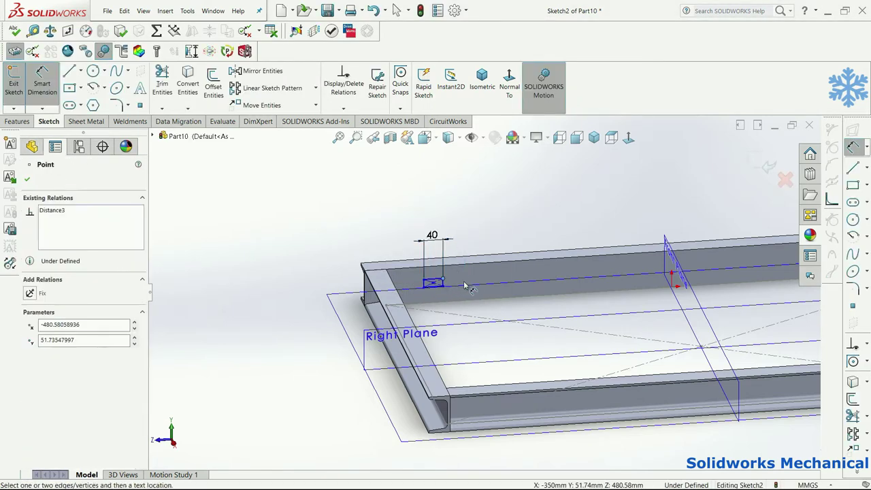
click(448, 287)
click(474, 292)
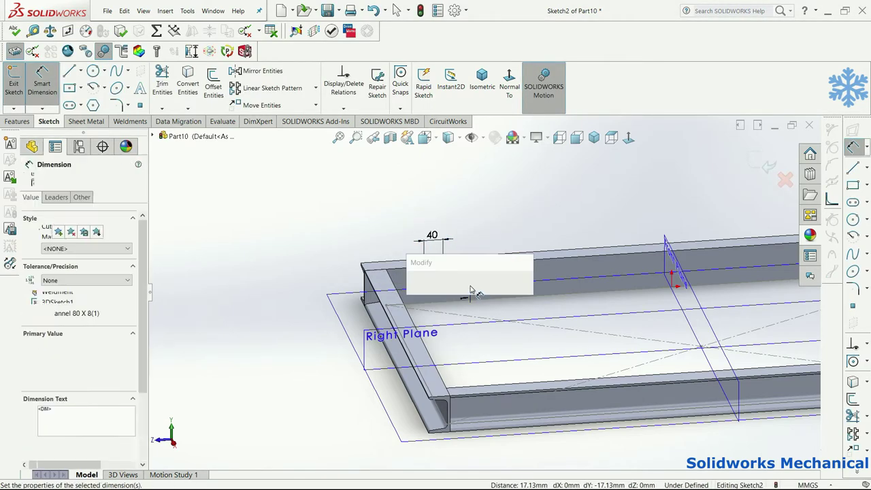
text(20)
key(Return)
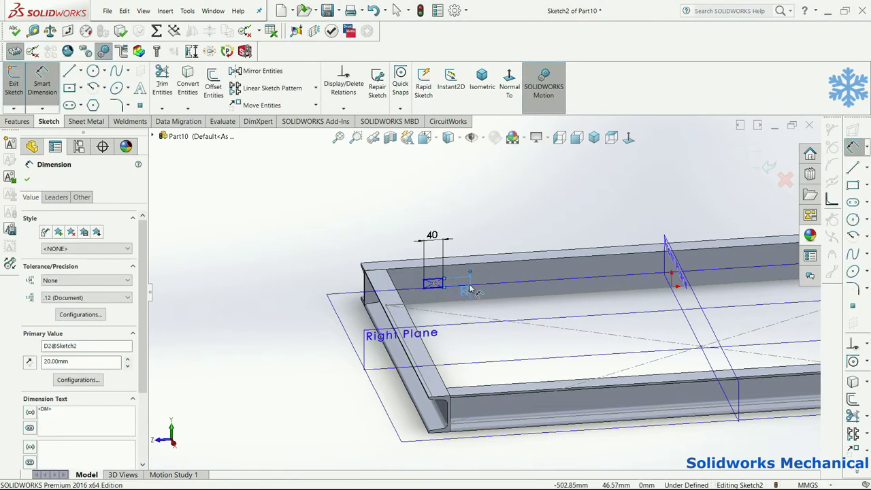
- Dimension the rectangle's corner 500 horizontally from the origin
click(668, 277)
click(628, 137)
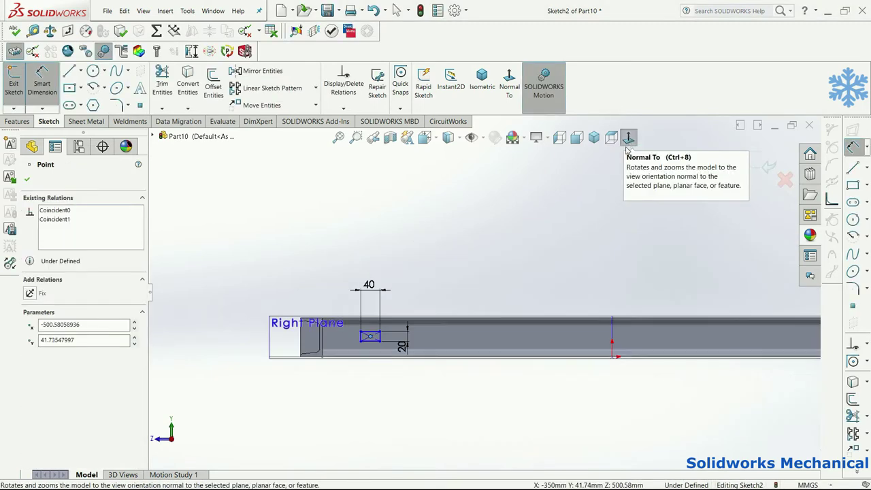
click(612, 336)
click(589, 231)
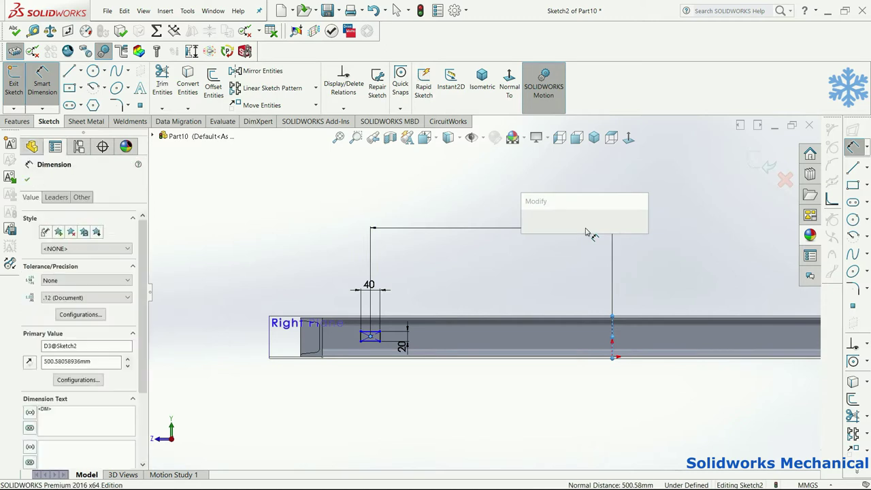
text(500)
key(Return)
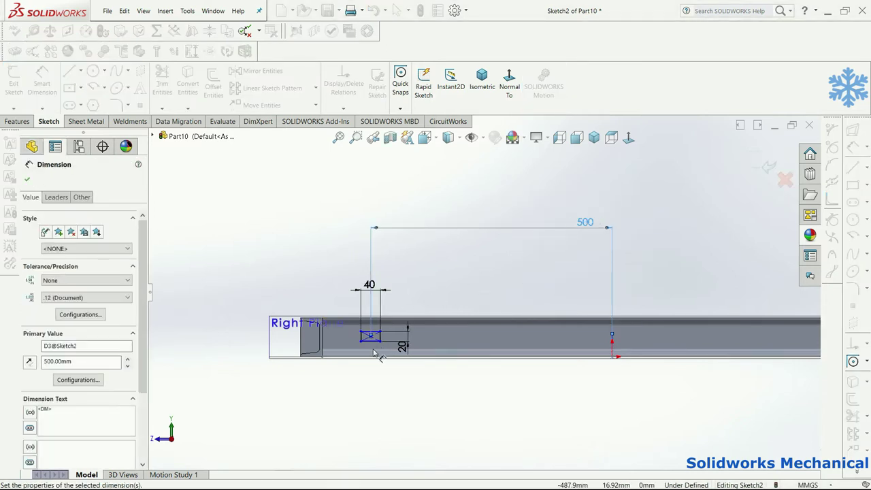
- Add a 40 vertical offset from the rectangle corner to the origin, then view isometric
click(603, 352)
key(Escape)
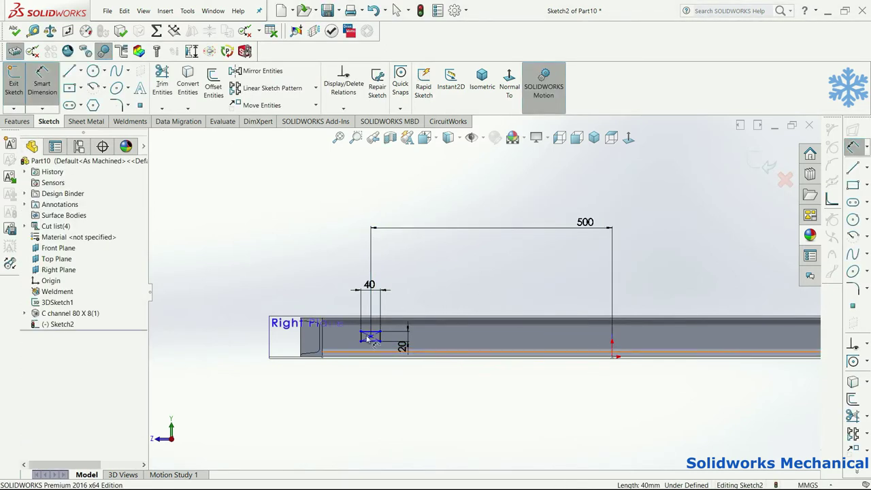
click(371, 337)
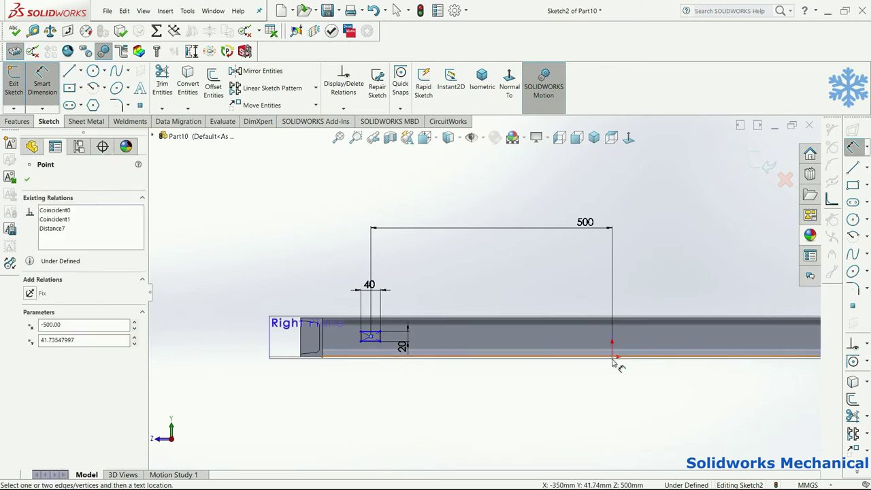
click(612, 356)
click(295, 356)
click(249, 359)
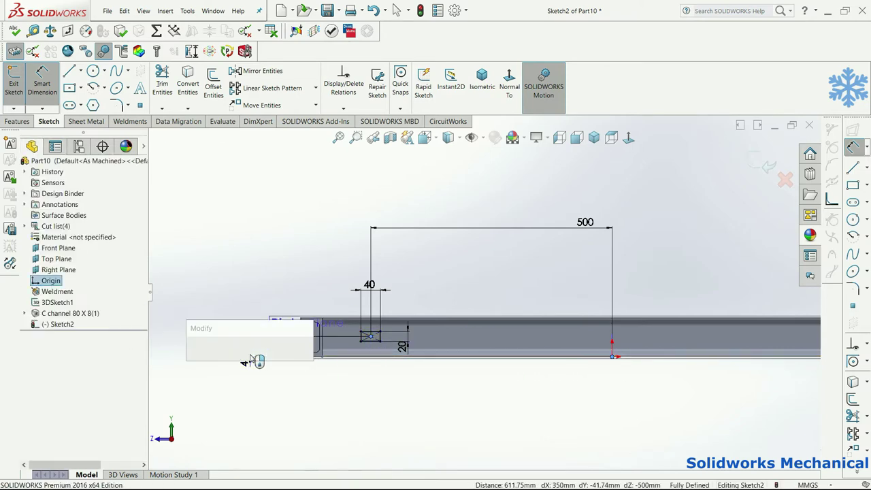
key(Escape)
key(f)
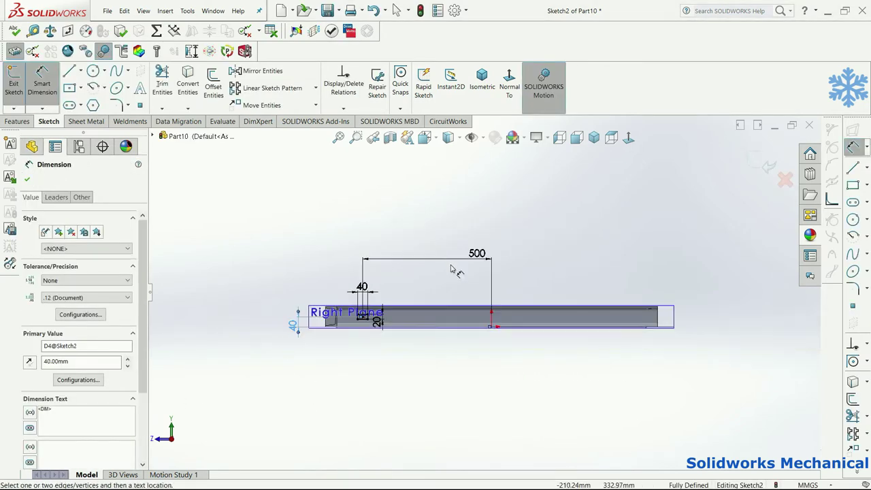
key(ctrl+7)
key(Escape)
click(18, 121)
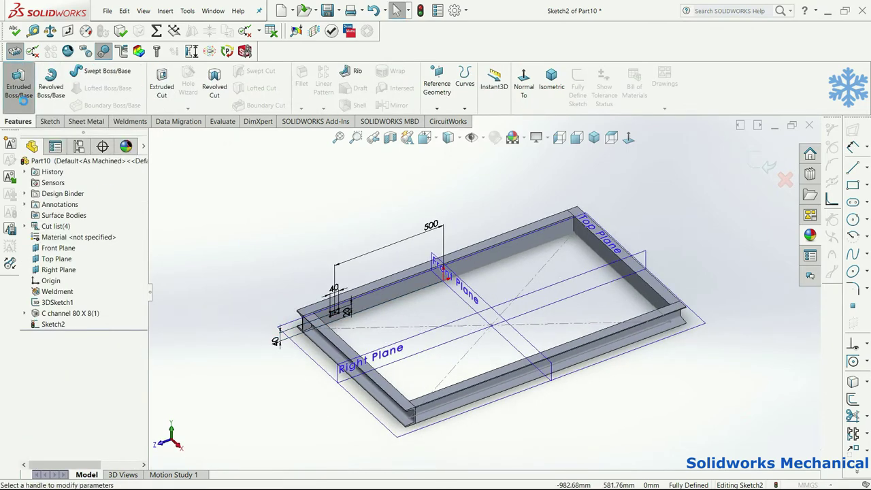
- Extrude the rectangle Up To Surface, ending at the opposite channel's inner wall
click(23, 97)
click(96, 243)
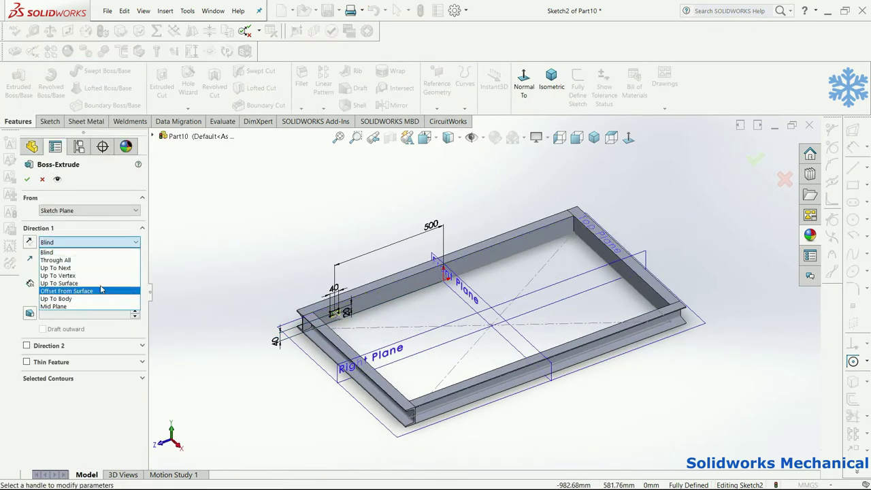
click(59, 283)
middle_drag(436, 326, 601, 299)
click(601, 299)
click(756, 160)
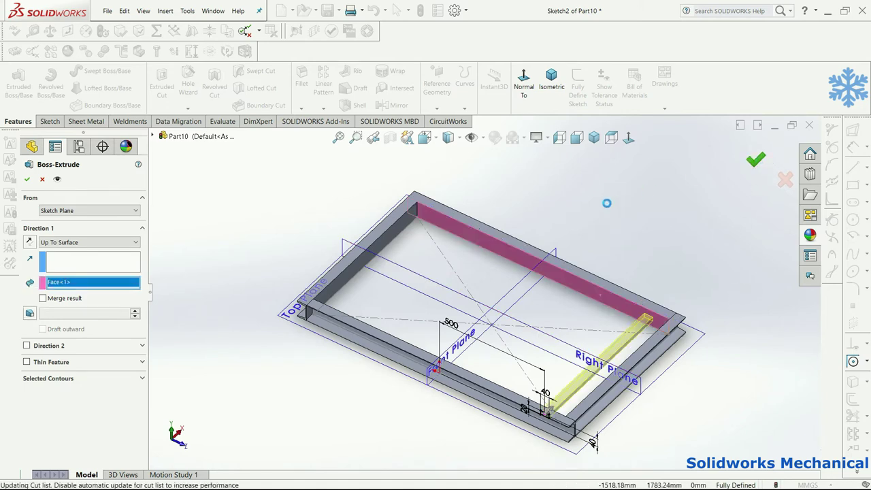
- Edit Boss-Extrude1 to tick Merge result so the bar joins the frame
middle_drag(635, 196, 458, 242)
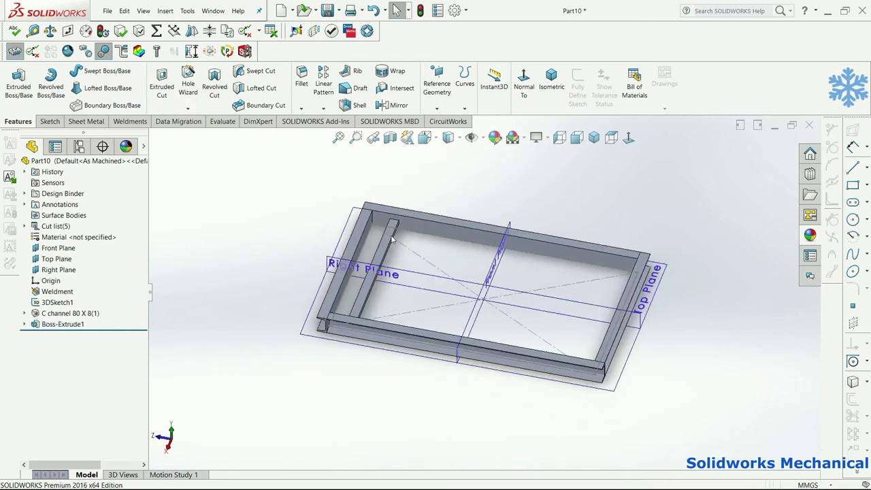
click(62, 326)
click(64, 307)
click(43, 298)
click(27, 179)
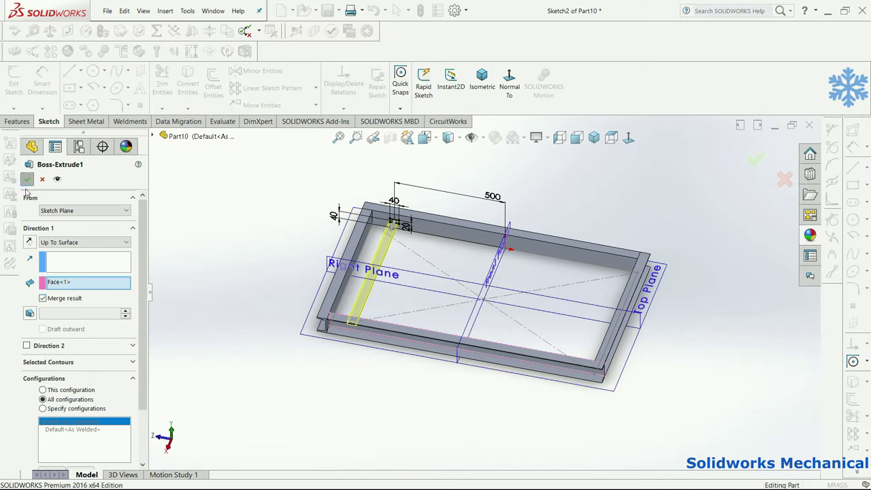
click(63, 325)
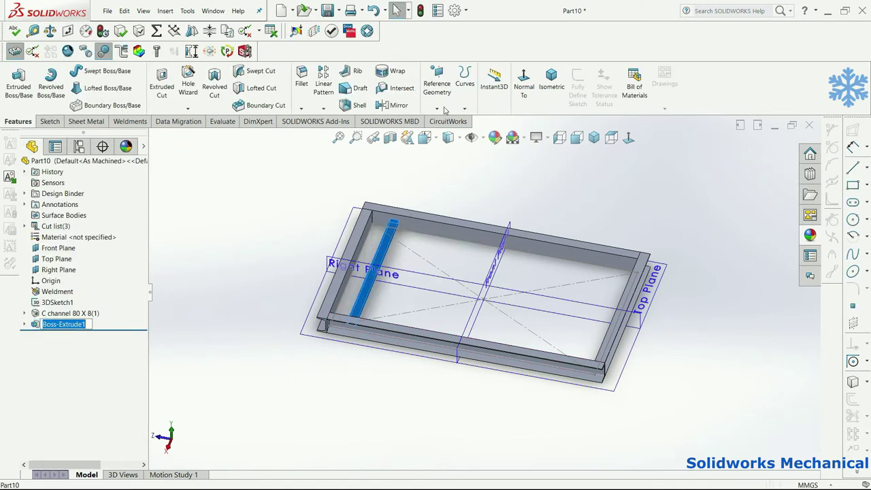
click(324, 83)
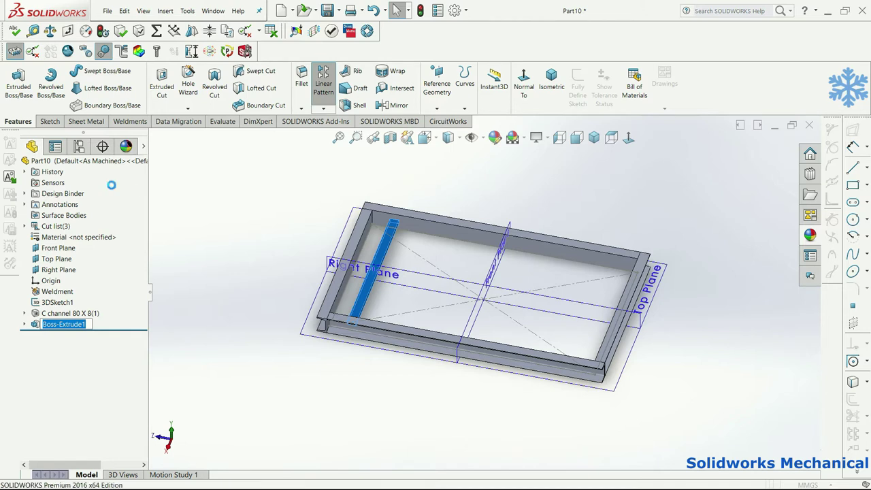
- Set a first pattern direction with 5 instances at 100 mm spacing
click(459, 230)
double_click(526, 406)
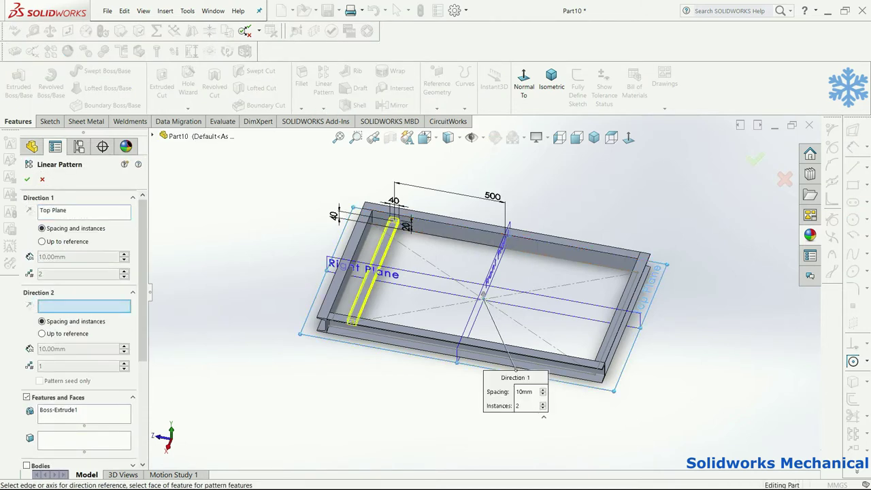
text(5)
key(Return)
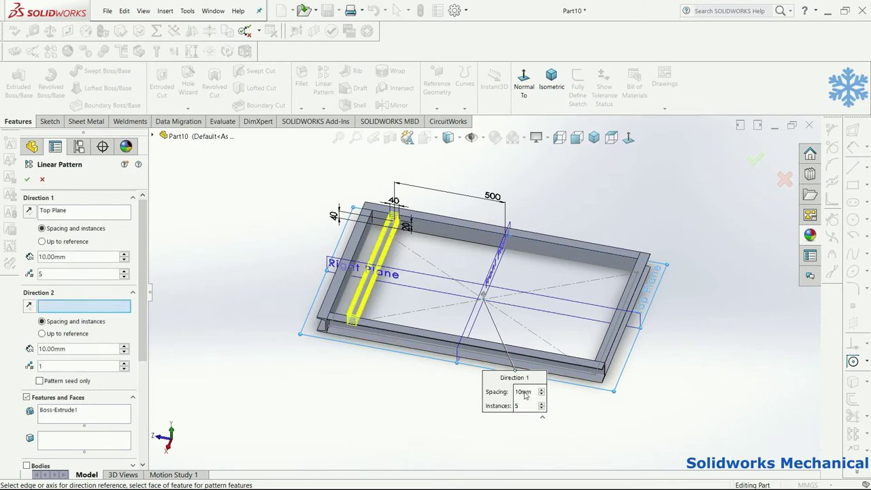
double_click(524, 392)
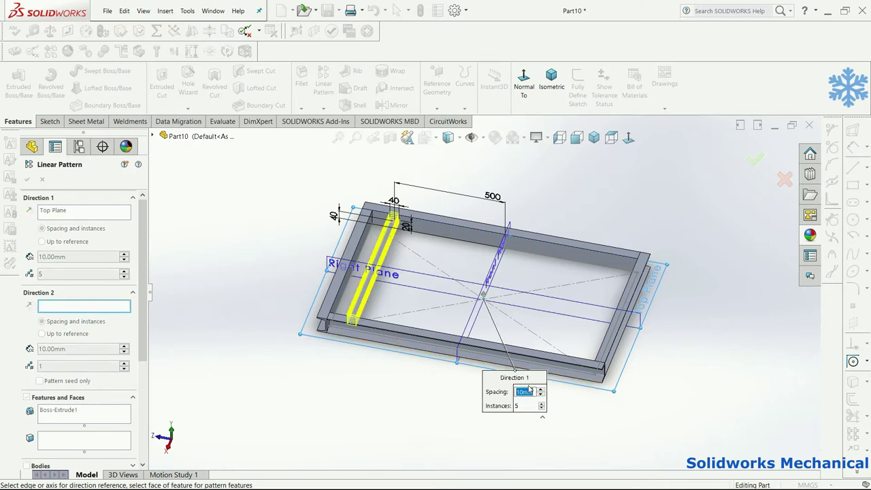
text(100)
key(Return)
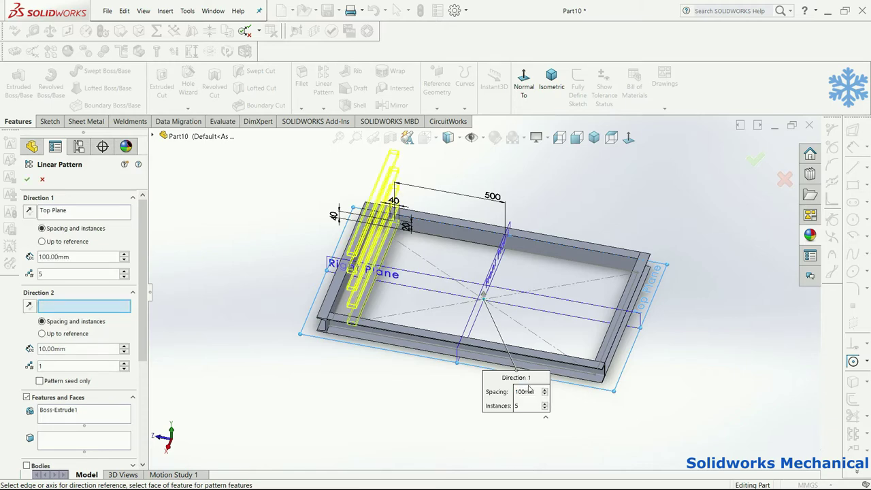
- Clear the wrong second direction and set Direction 1 to the frame's long top edge
middle_drag(424, 260, 439, 242)
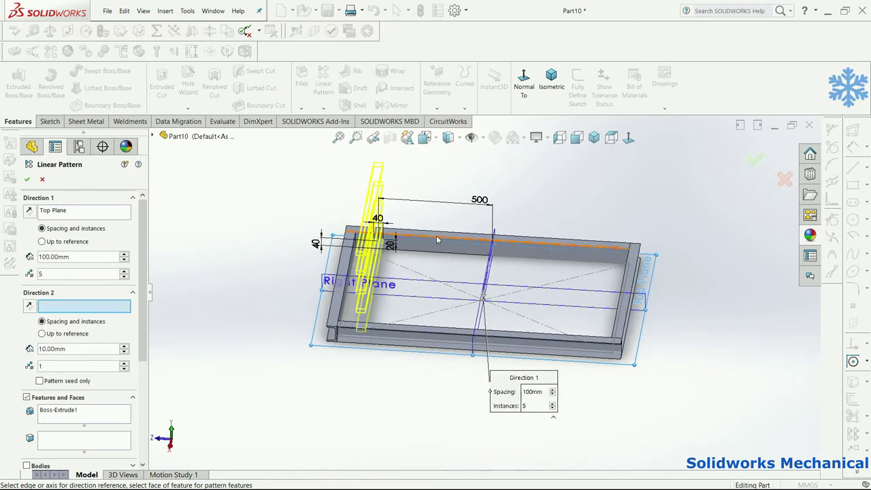
click(439, 239)
click(50, 306)
right_click(50, 306)
click(63, 310)
click(77, 213)
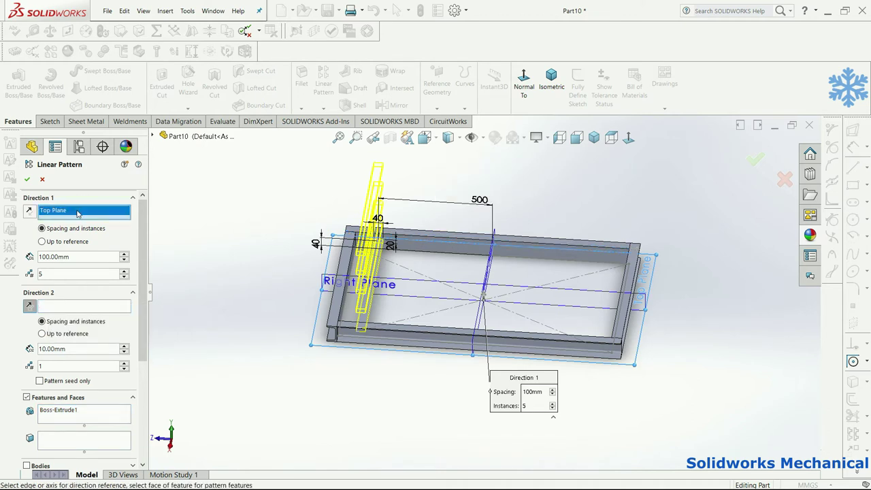
click(464, 243)
middle_drag(558, 234, 564, 253)
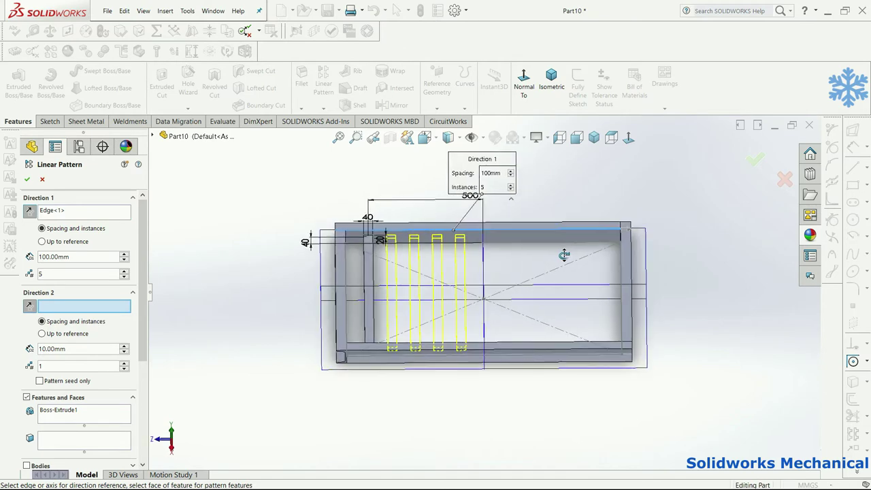
- Change the pattern to 10 instances at 110 mm spacing and accept it
double_click(485, 186)
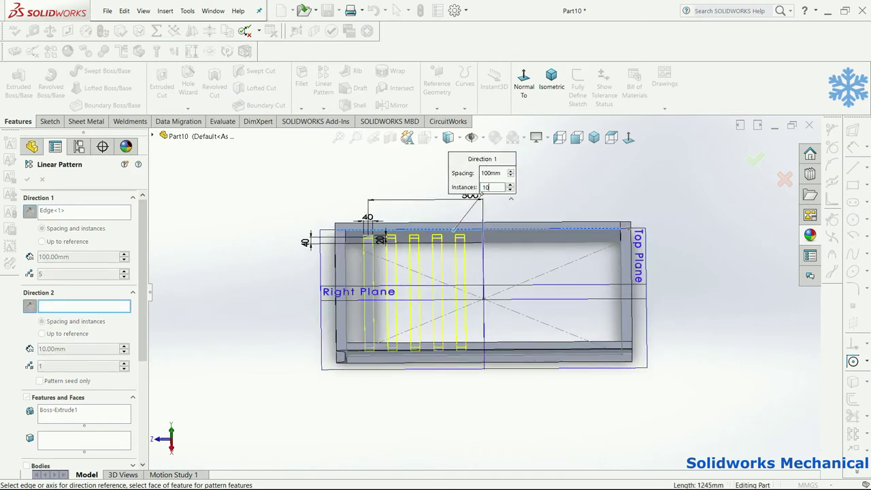
key(Return)
middle_drag(627, 213, 599, 197)
double_click(521, 165)
text(11)
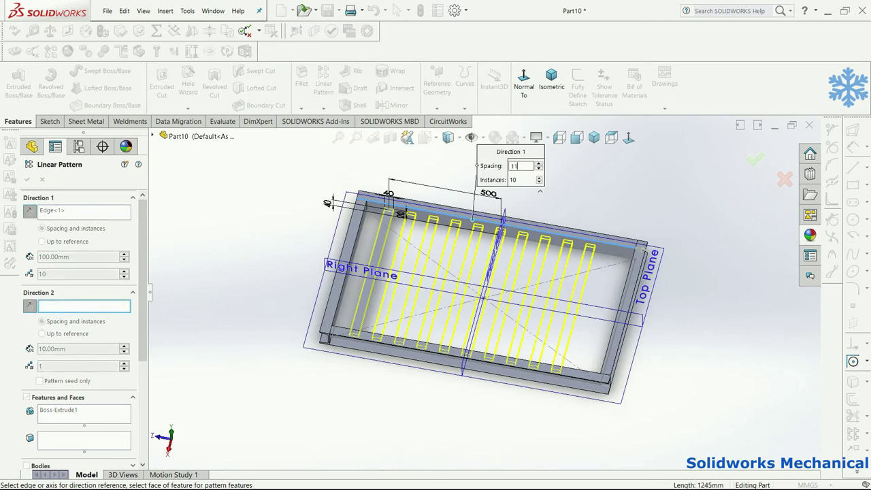
text(0)
key(Return)
key(ctrl+4)
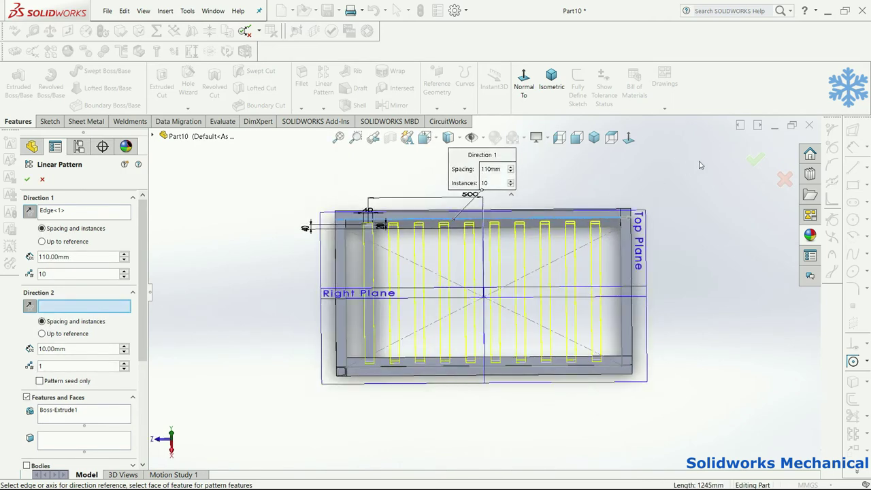
click(752, 158)
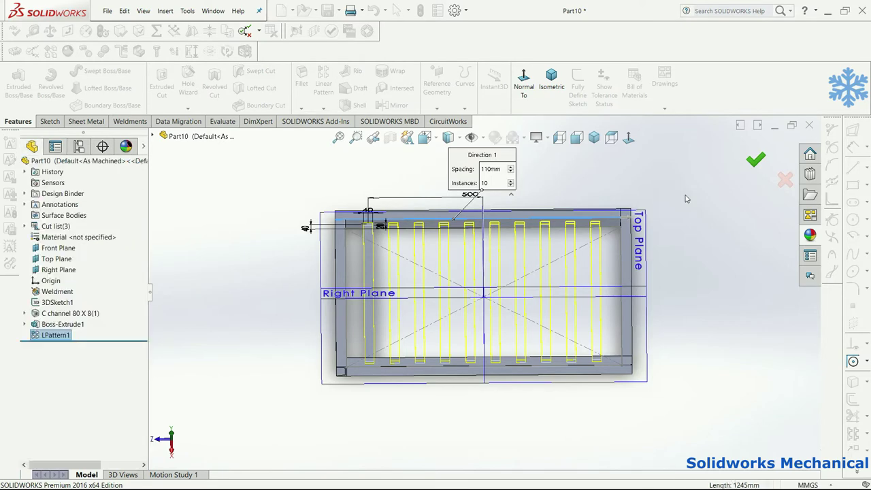
key(ctrl+7)
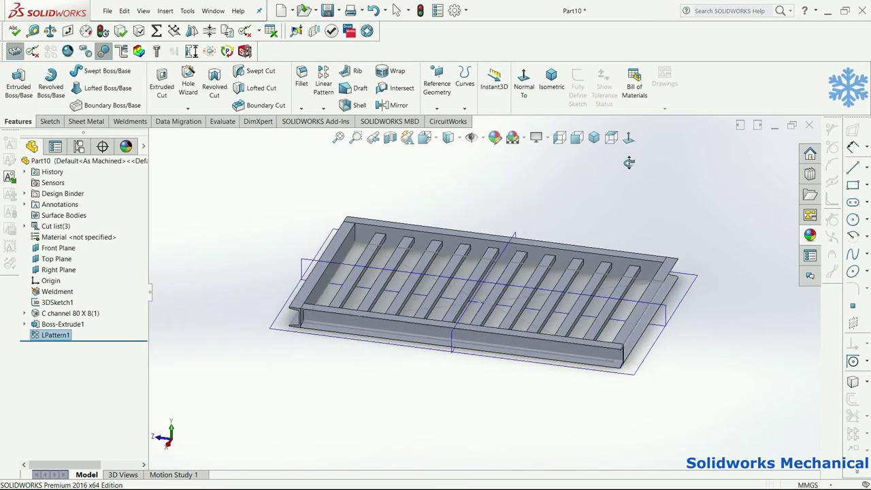
- Hide the 3D layout sketch and orbit the frame to inspect it from several angles
click(538, 271)
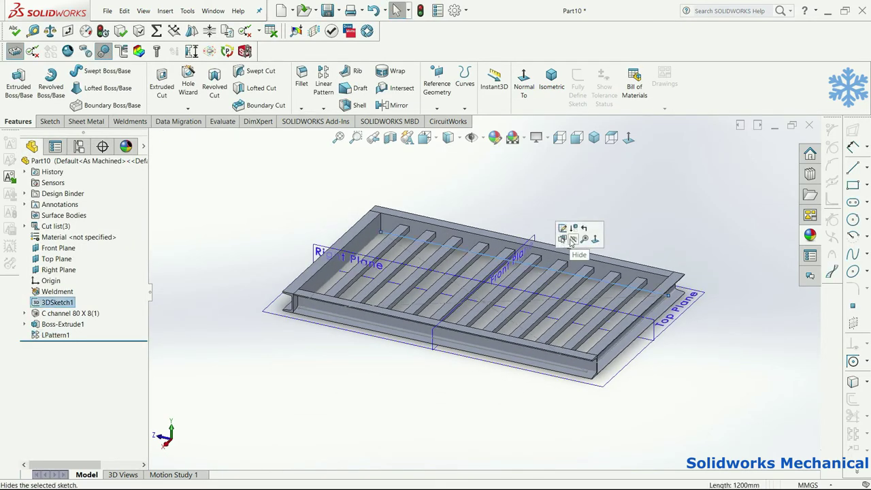
scroll(442, 214, up, 1)
middle_drag(442, 214, 467, 239)
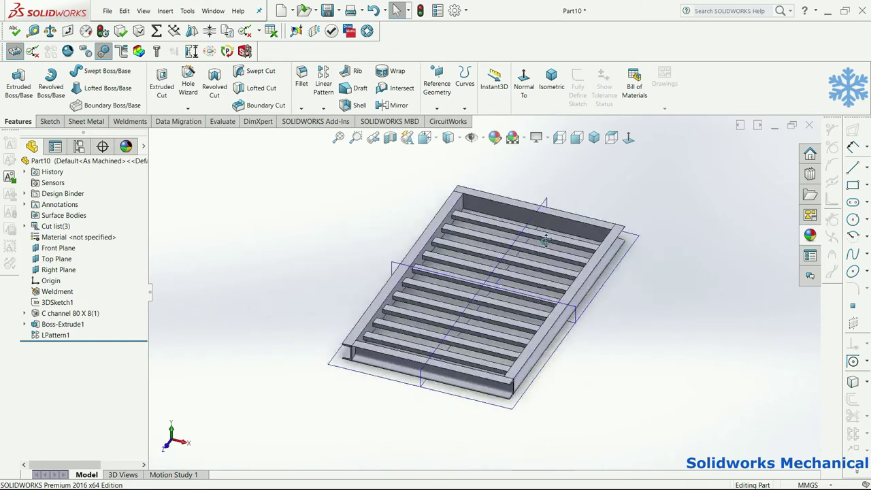
key(Escape)
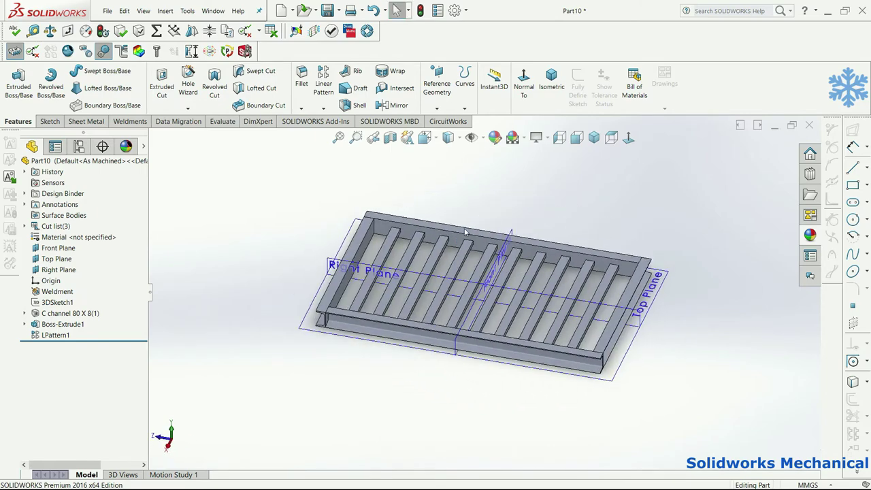
mouse_move(494, 211)
middle_down()
mouse_move(554, 301)
mouse_move(540, 163)
mouse_move(541, 329)
middle_up()
mouse_move(615, 311)
middle_down()
mouse_move(594, 361)
mouse_move(543, 334)
mouse_move(523, 339)
middle_up()
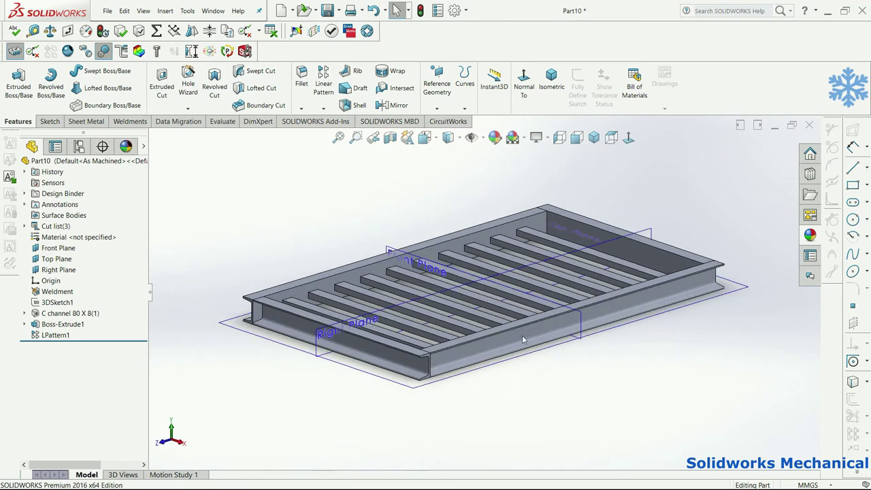
- Edit and exit 3DSketch1 twice to rebuild the cross-bar frame
click(41, 303)
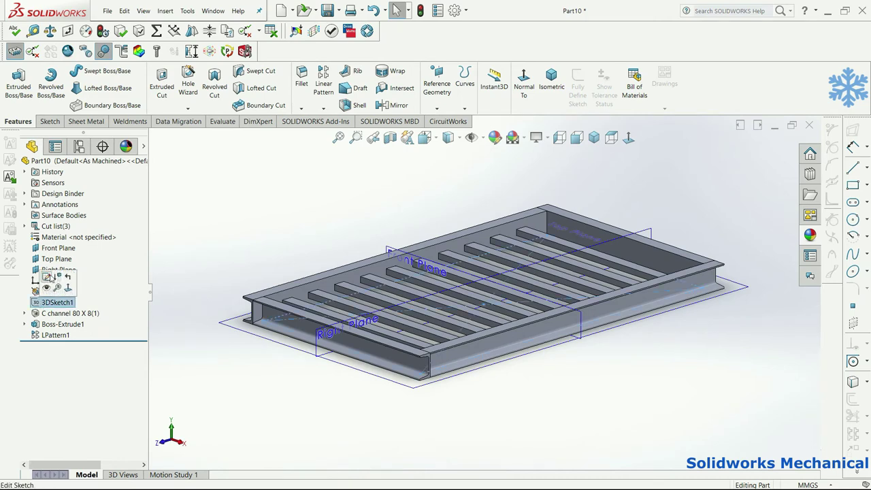
click(45, 278)
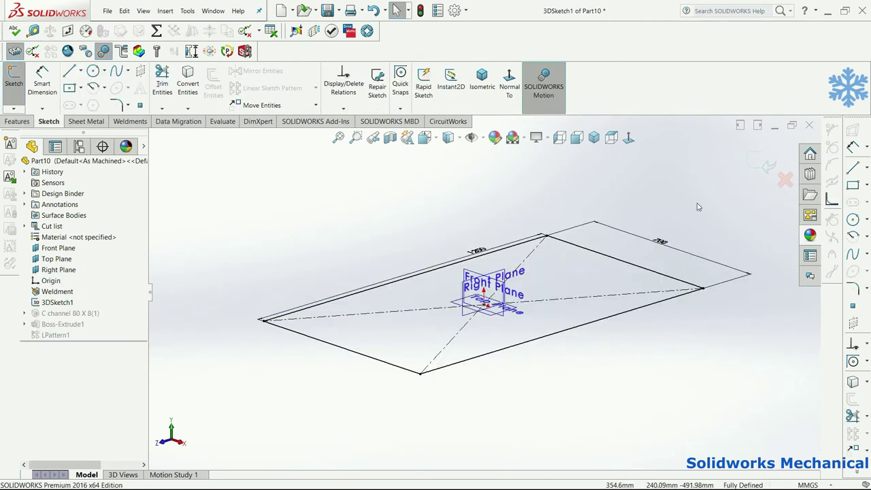
click(754, 162)
click(58, 302)
click(45, 278)
click(753, 162)
- Start an Extruded Boss/Base feature for the tabs, viewing the frame corner up close
mouse_move(660, 233)
middle_down()
mouse_move(482, 213)
mouse_move(500, 209)
mouse_move(490, 272)
mouse_move(367, 318)
mouse_move(337, 308)
middle_up()
scroll(336, 307, down, 2)
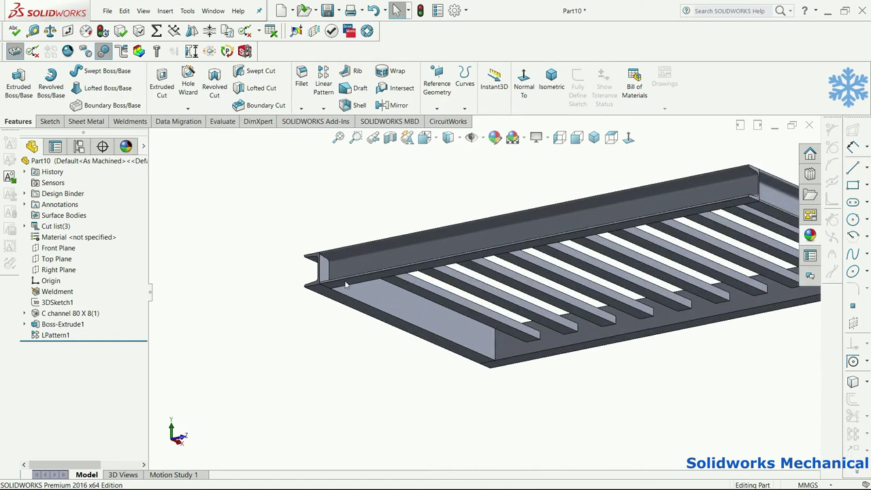
click(16, 76)
middle_drag(293, 217, 325, 294)
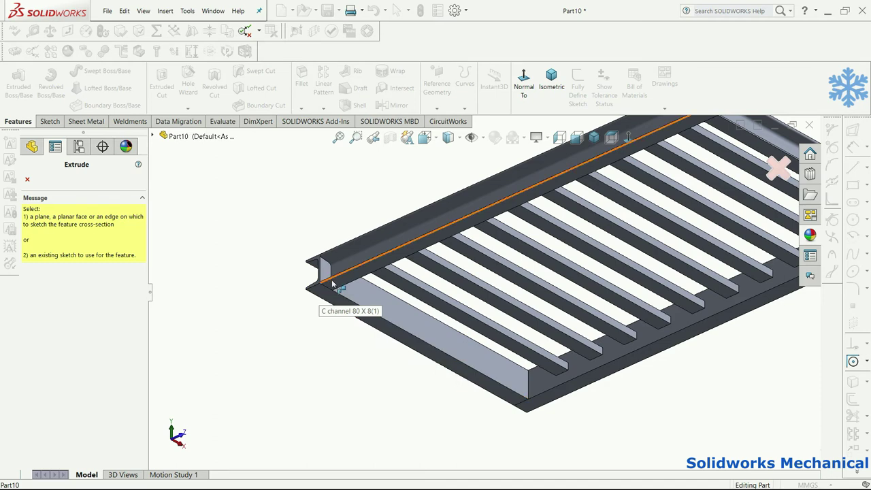
- Sketch two small tab rectangles at the short-end corners on the channel face
click(334, 287)
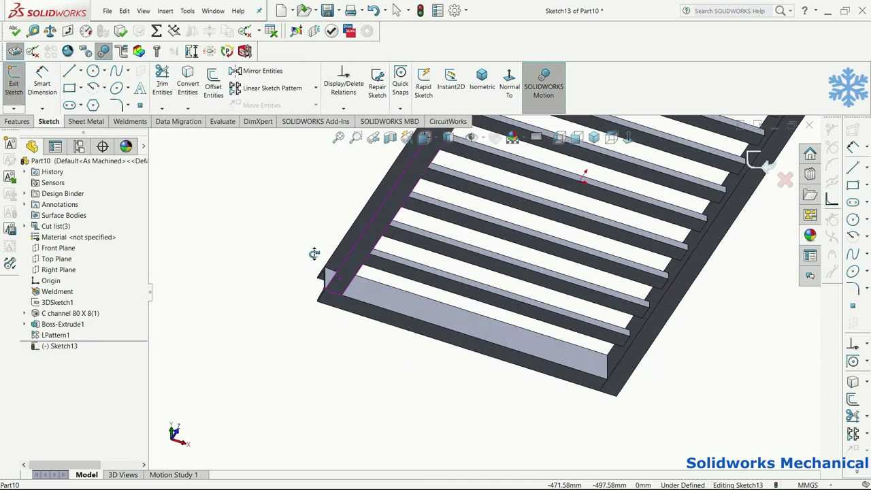
click(75, 91)
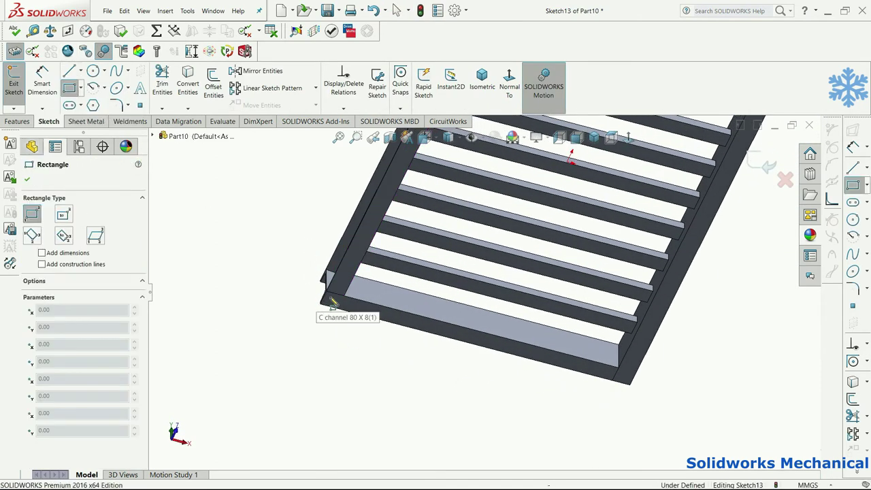
click(333, 304)
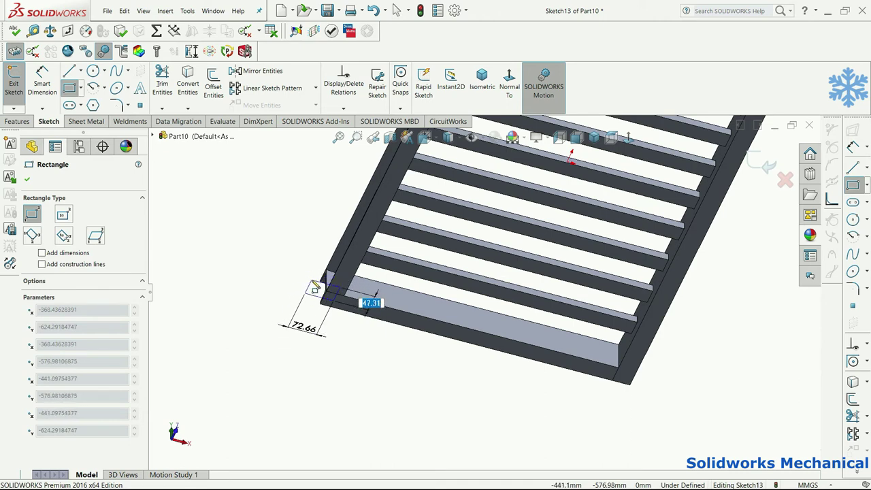
click(313, 279)
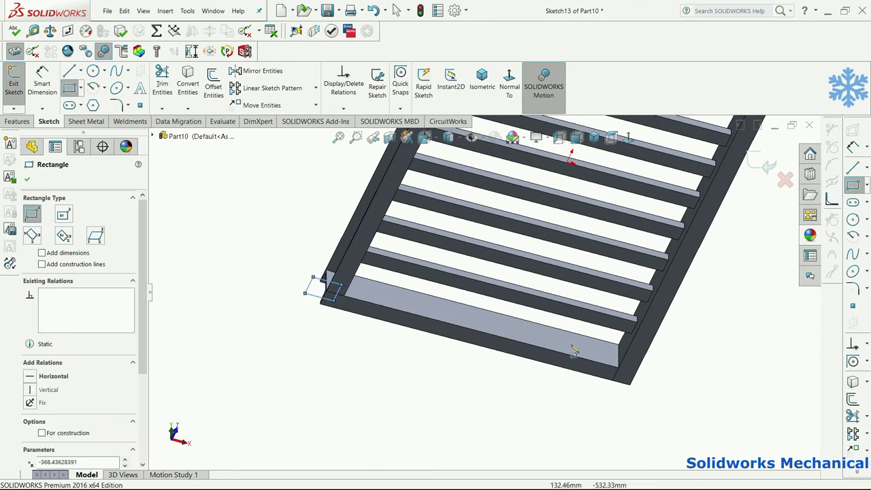
click(625, 383)
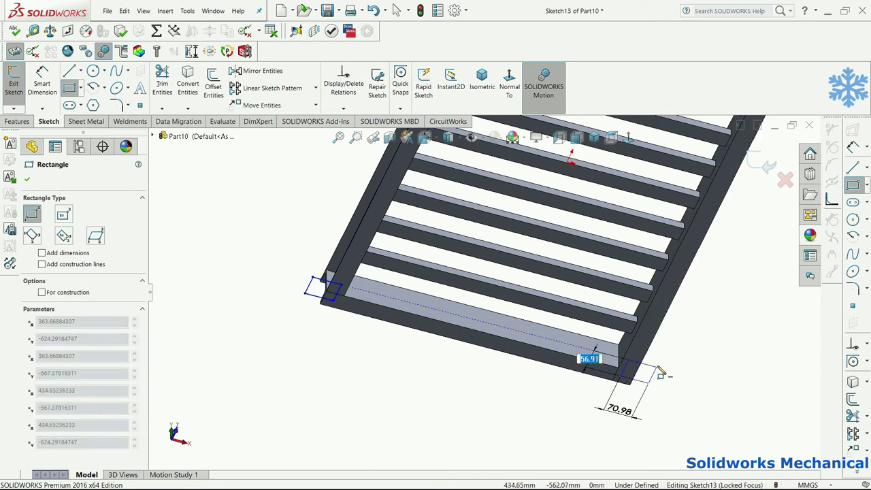
click(656, 368)
key(Escape)
- Give the two rectangles' bottom edges an Equal relation and switch to the Bottom view
click(367, 307)
scroll(325, 267, down, 2)
ctrl+click(307, 267)
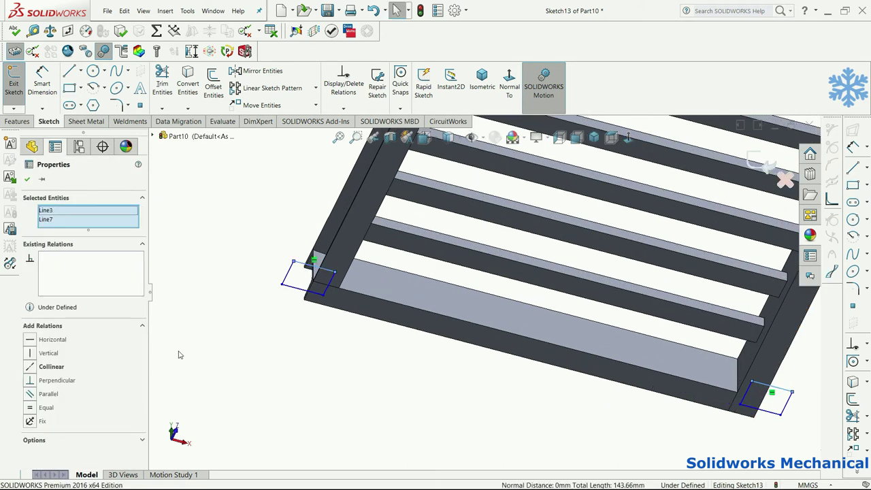
click(60, 411)
click(315, 311)
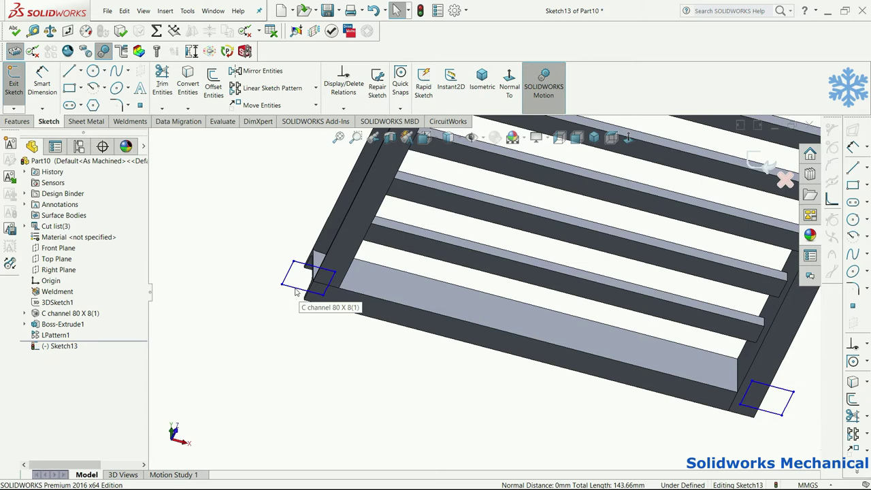
click(296, 289)
ctrl+click(758, 416)
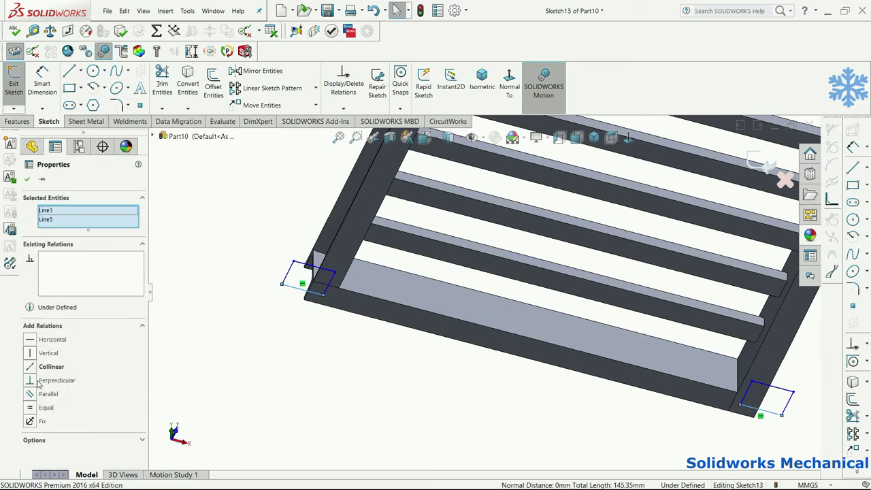
click(45, 408)
click(388, 387)
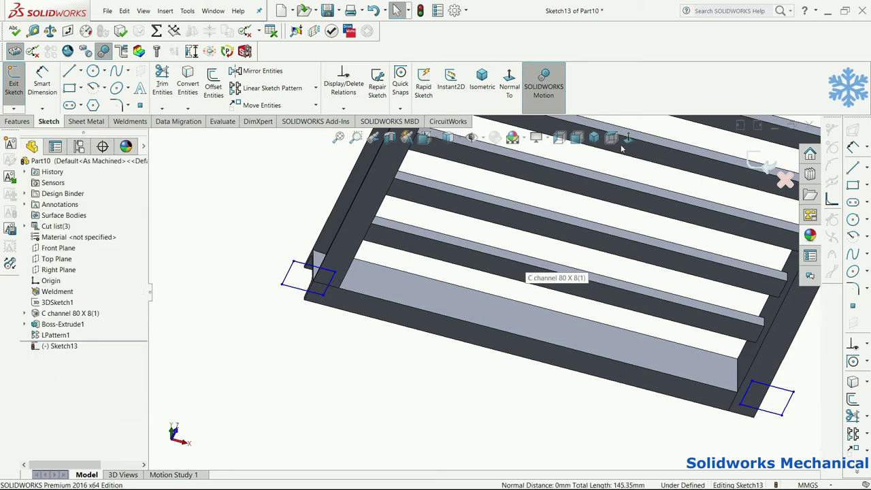
key(ctrl+6)
- Dimension both tabs 350 horizontally either side of the origin
key(d)
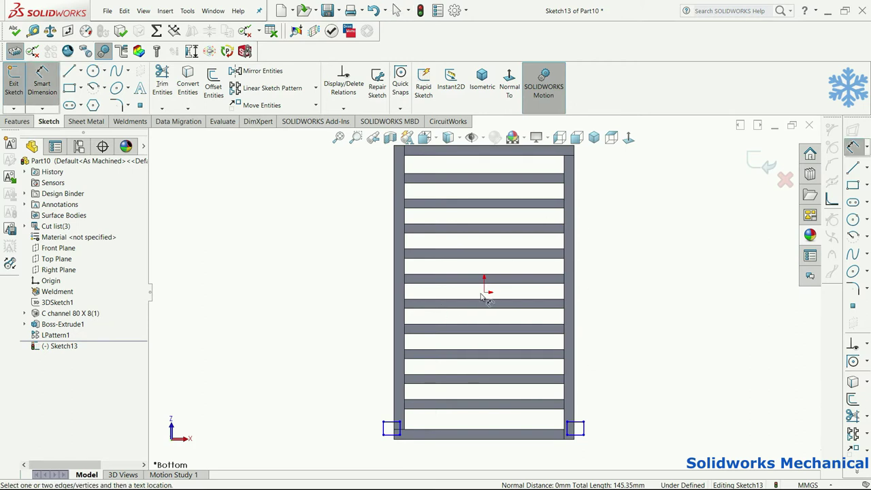
click(401, 430)
click(450, 304)
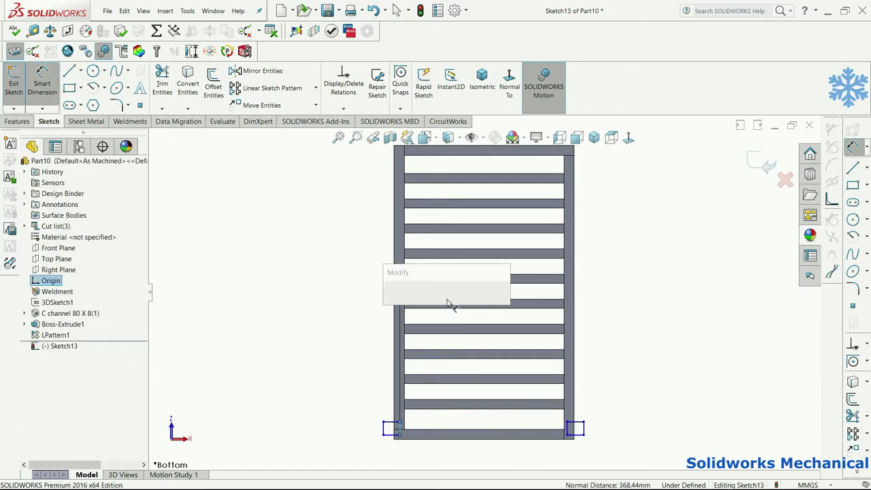
text(350)
key(Return)
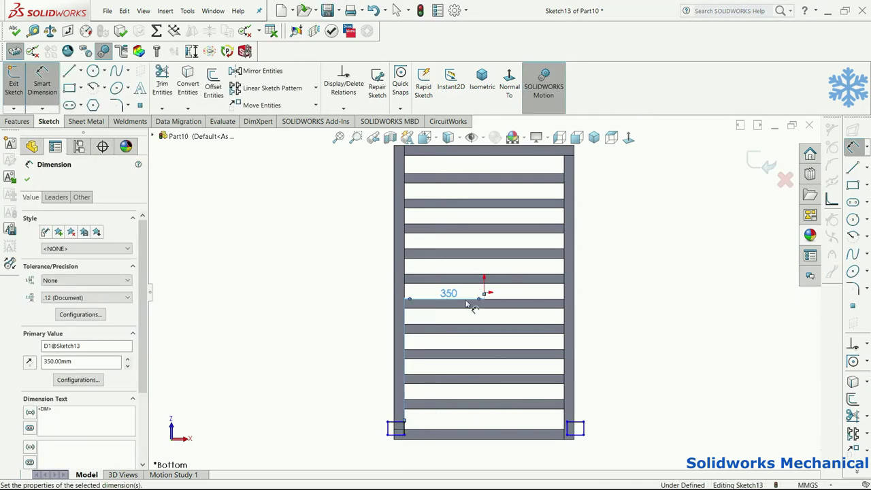
drag(572, 430, 482, 294)
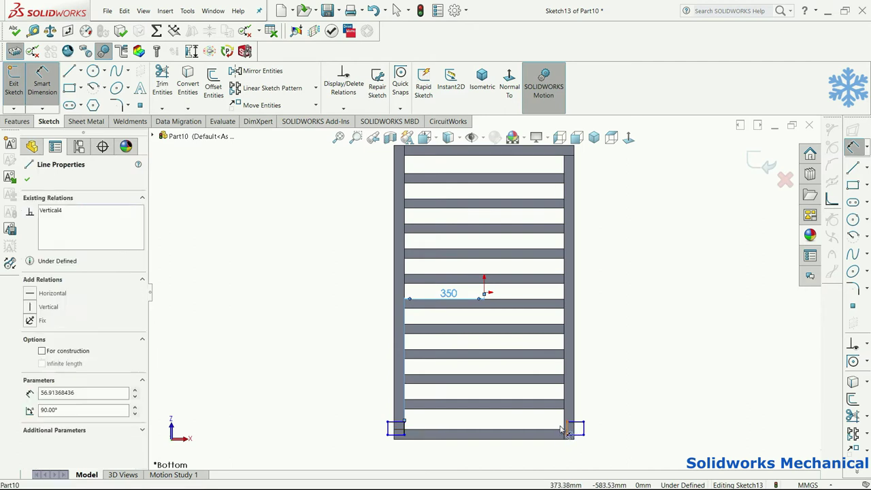
click(488, 293)
click(521, 293)
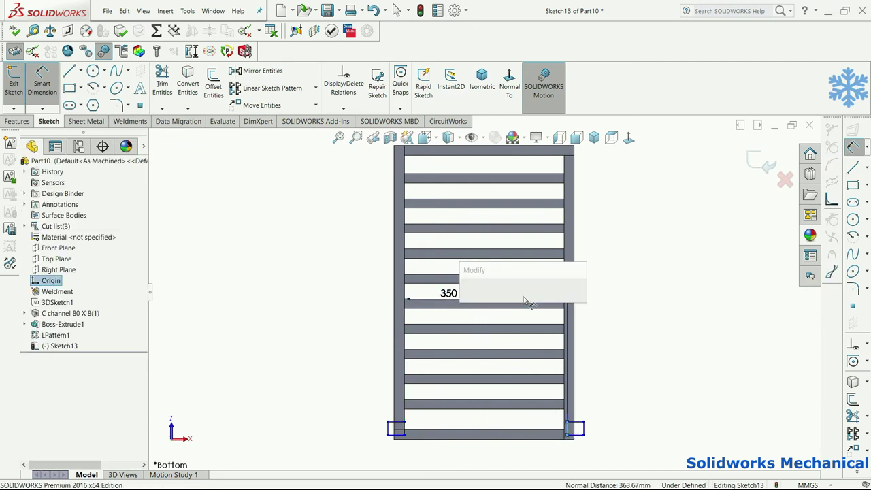
text(350)
key(Return)
click(596, 433)
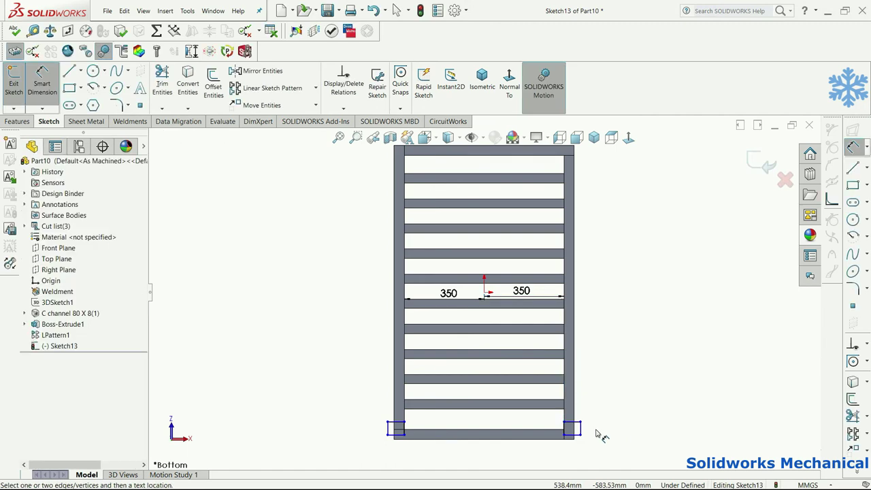
- Size both tabs 120 wide and 60 high
click(405, 427)
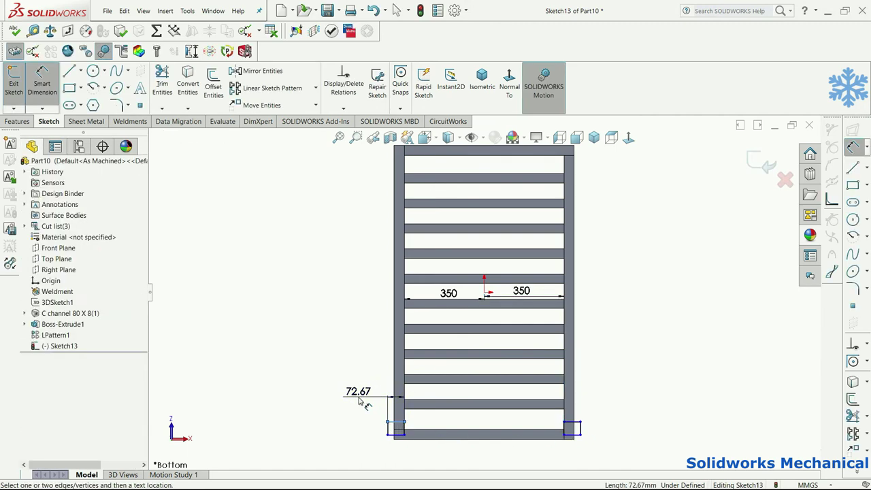
click(357, 398)
text(1)
key(Return)
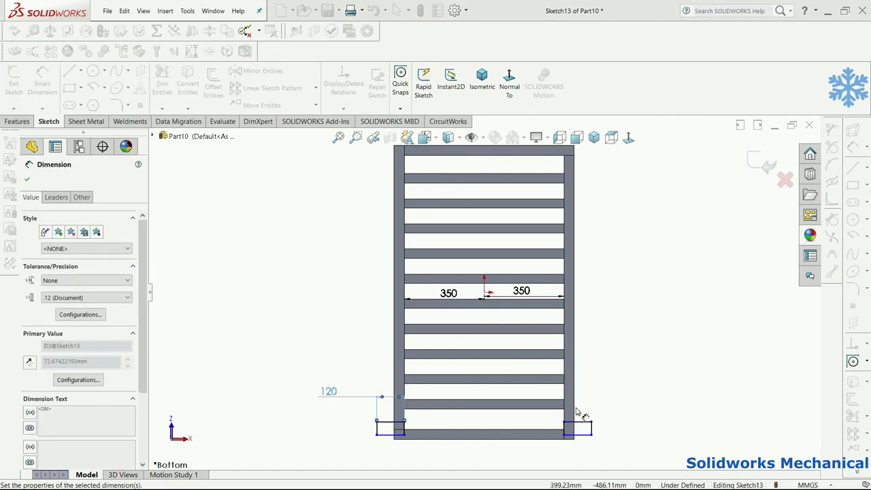
click(583, 422)
click(583, 406)
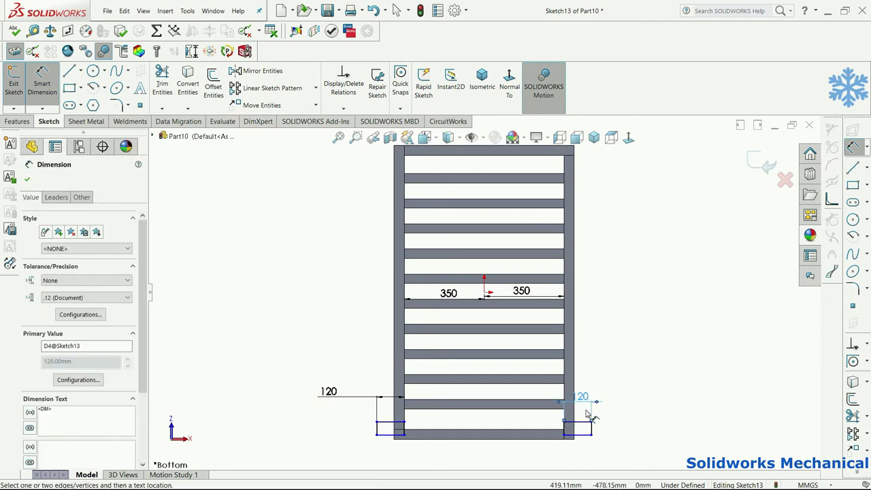
click(592, 429)
click(603, 429)
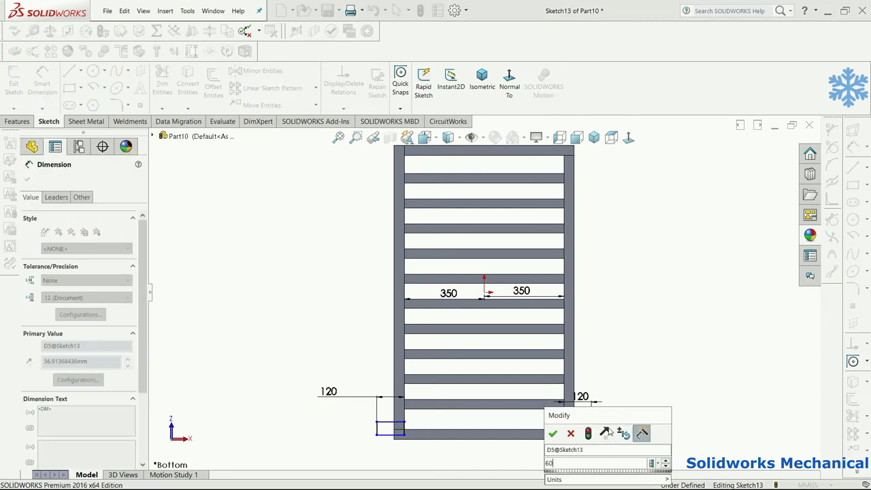
text(60)
key(Return)
click(377, 430)
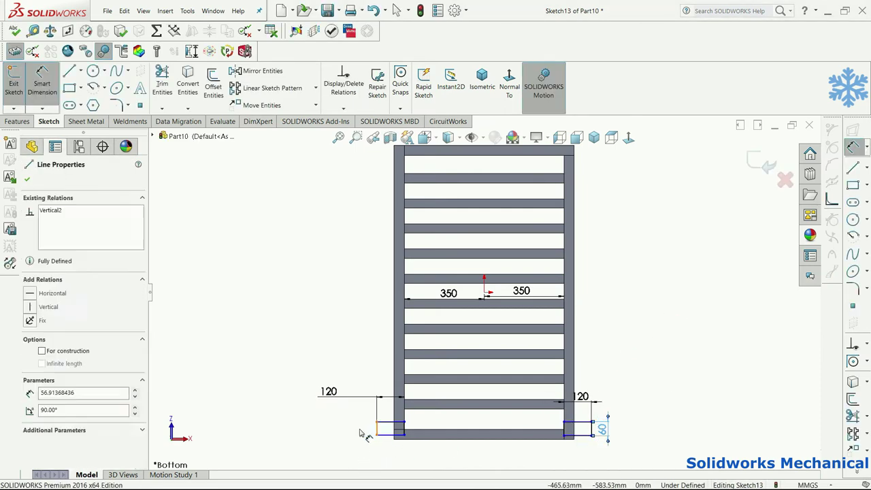
click(351, 428)
text(60)
key(Return)
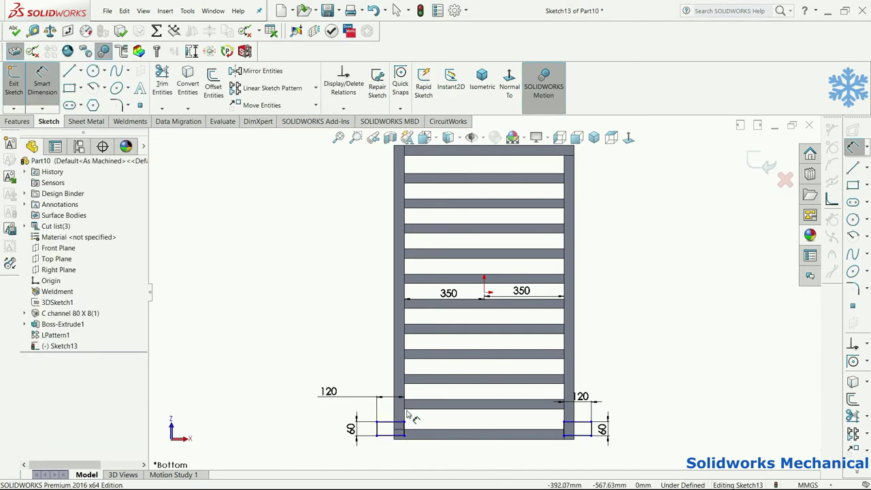
- Place the tabs 550 vertically from the origin
drag(398, 422, 466, 309)
click(489, 294)
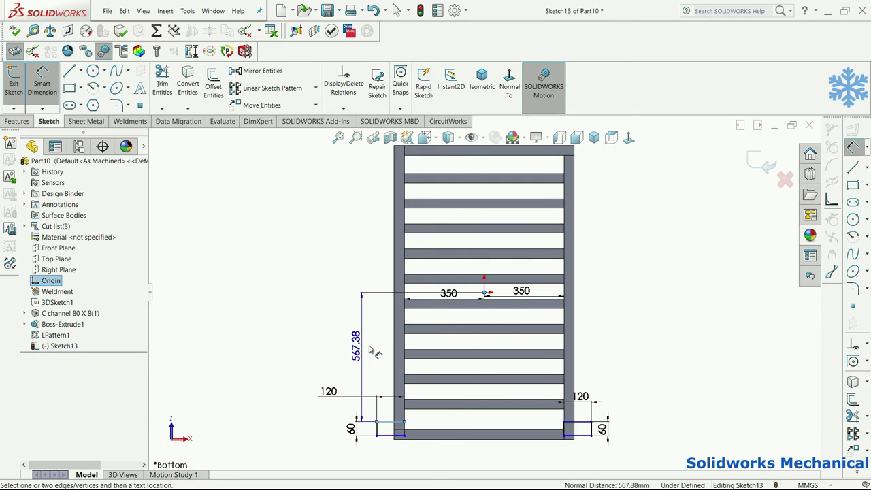
click(364, 348)
text(550)
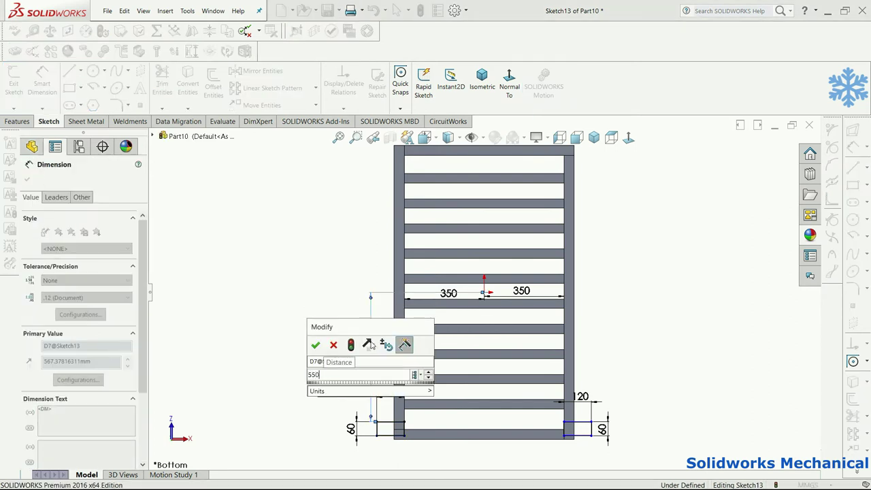
key(Return)
key(Escape)
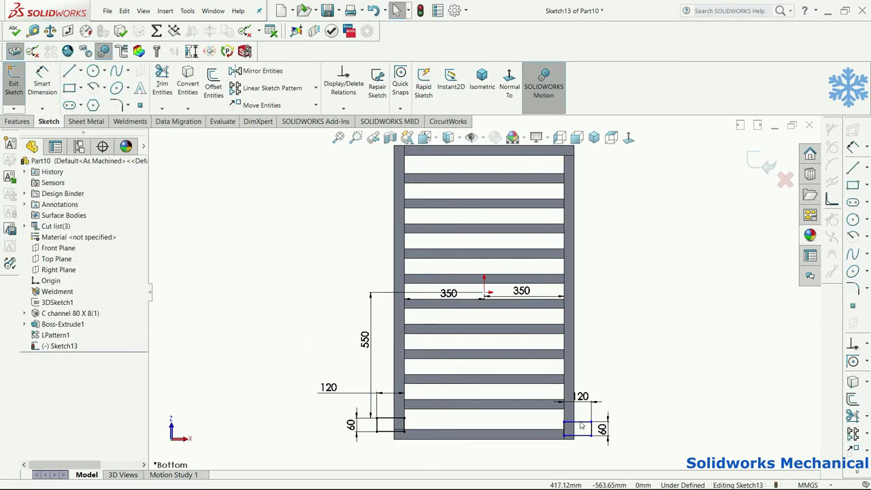
- Make the matching edges of the two tabs Collinear
click(581, 425)
ctrl+click(385, 422)
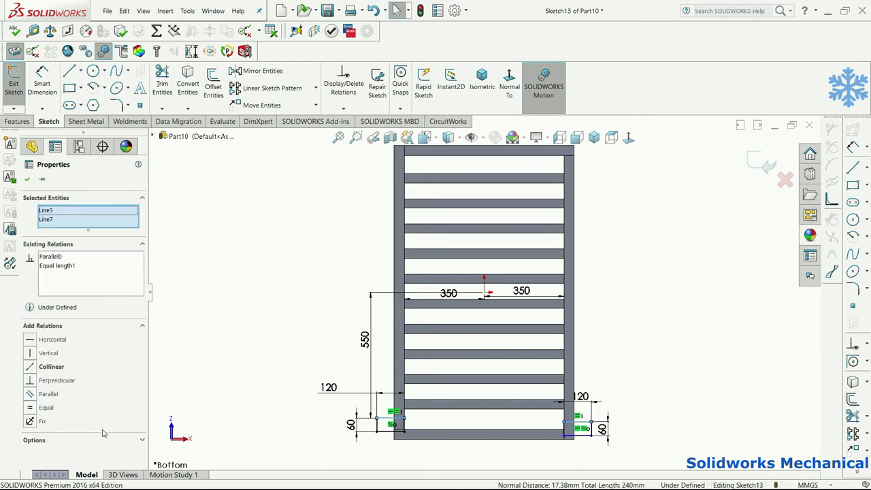
click(45, 367)
click(616, 366)
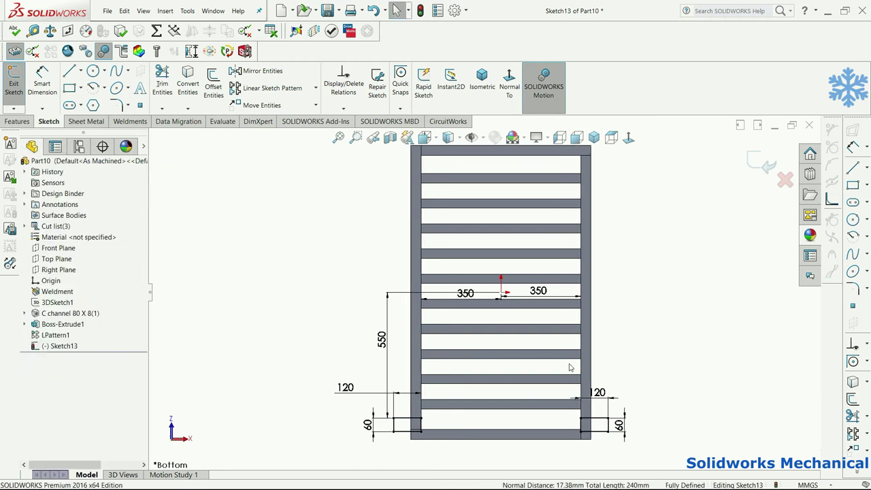
scroll(422, 415, down, 3)
scroll(422, 415, down, 3)
click(93, 70)
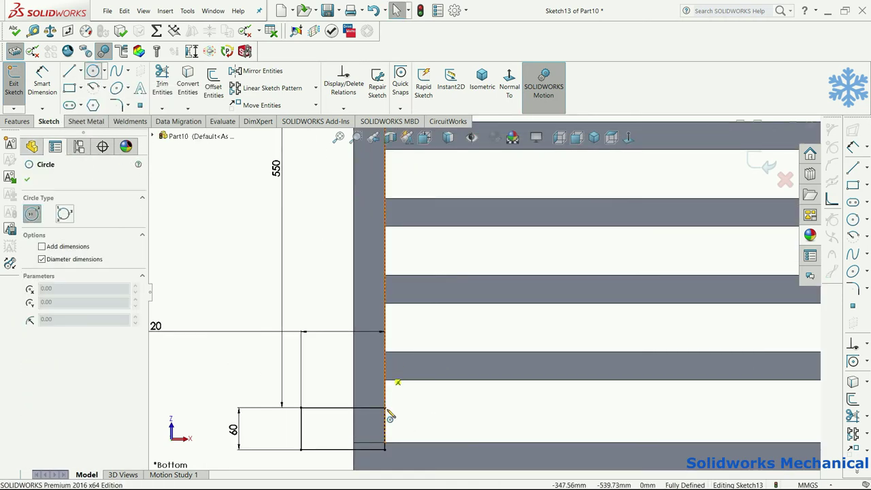
- Draw a hole circle in each tab and give the right hole a 26 diameter
click(326, 429)
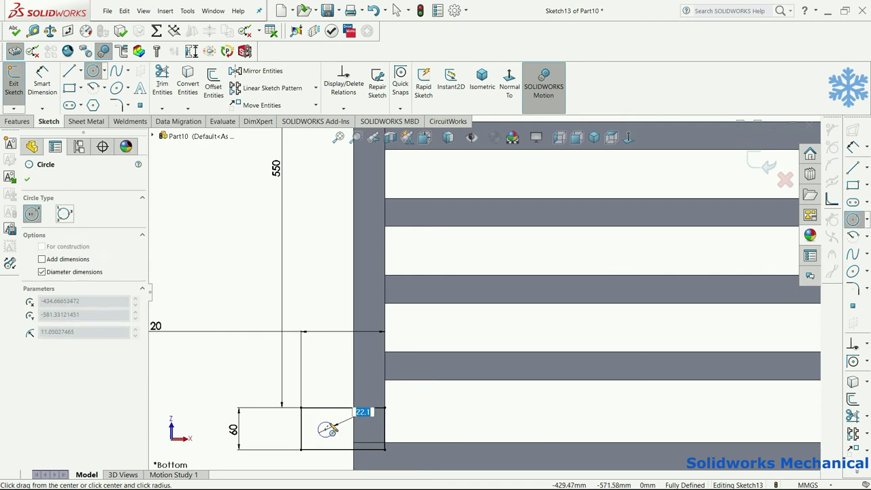
click(334, 427)
scroll(334, 427, up, 3)
scroll(694, 361, up, 2)
scroll(694, 360, down, 4)
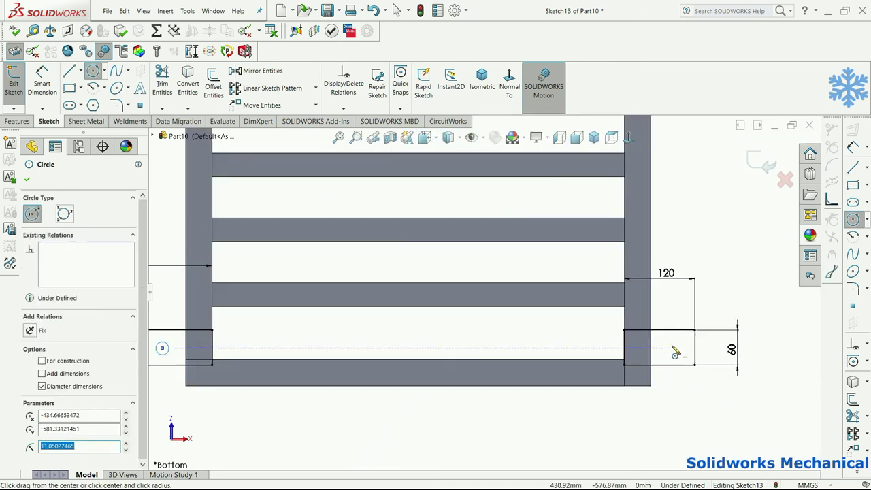
click(672, 349)
click(680, 348)
right_drag(701, 389, 697, 340)
click(679, 343)
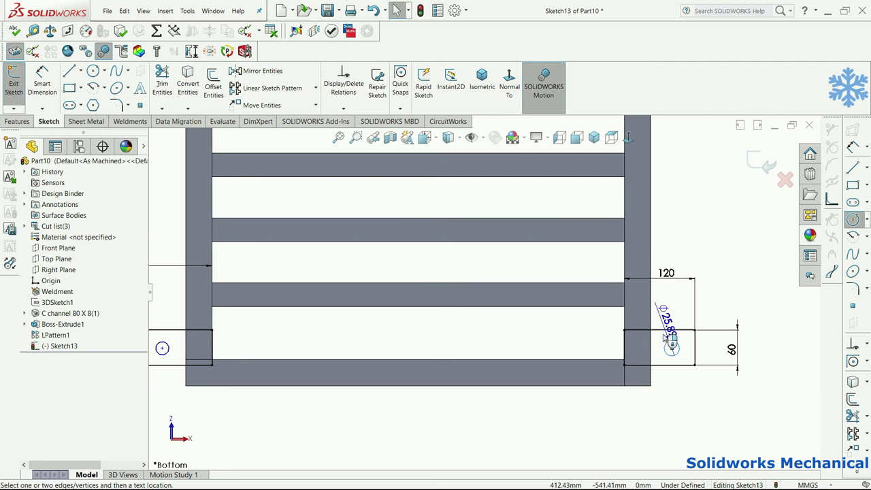
click(682, 313)
text(26)
key(Return)
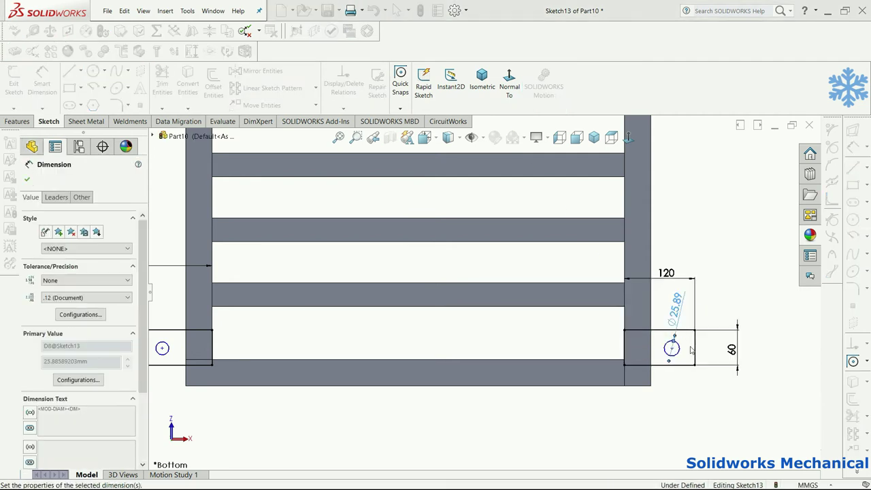
- Dimension the hole centres 430 from the origin
click(672, 349)
scroll(483, 292, up, 5)
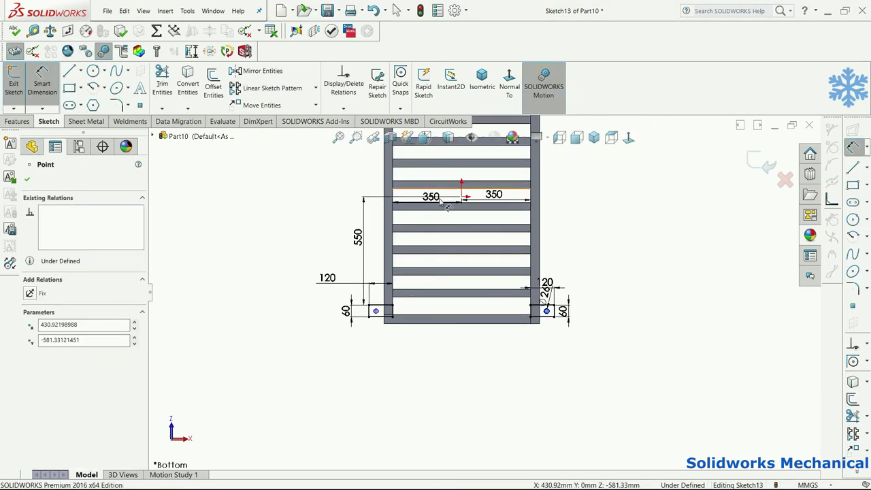
click(462, 198)
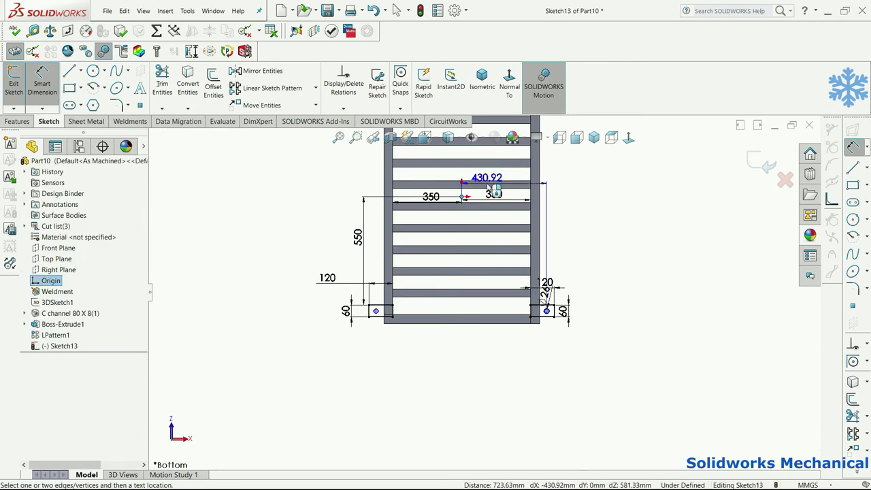
click(488, 179)
text(43)
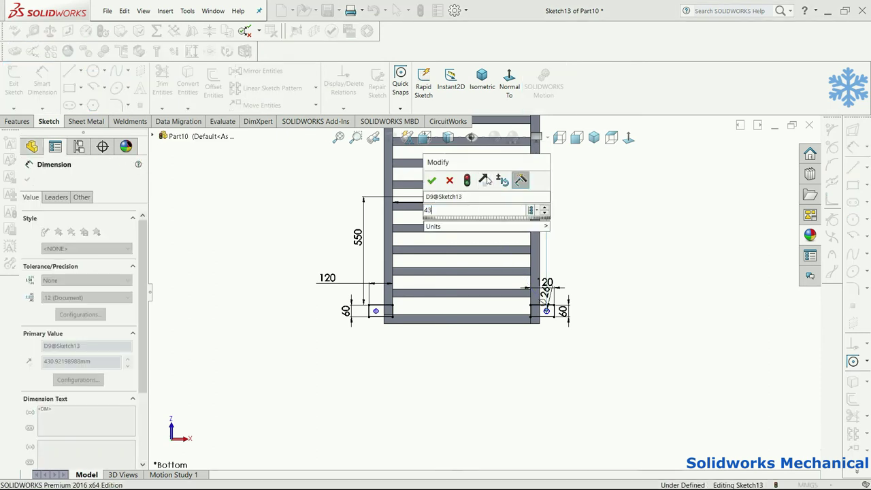
text(0)
key(Return)
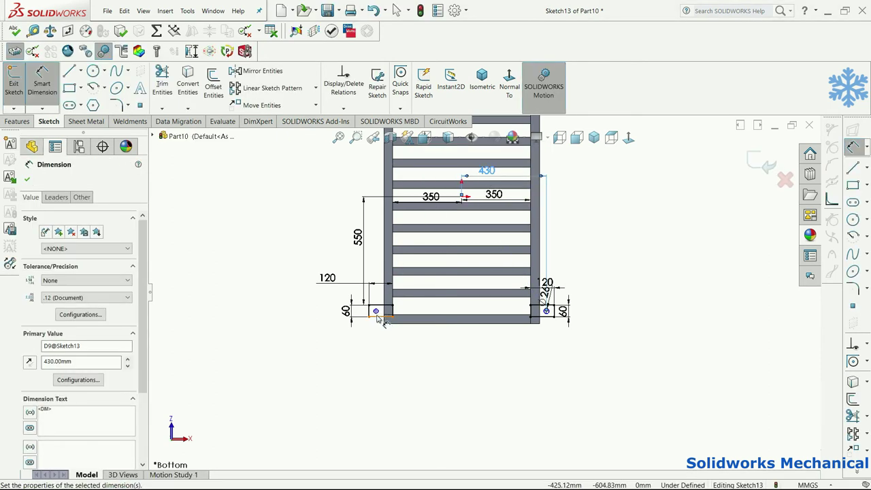
click(377, 312)
click(463, 197)
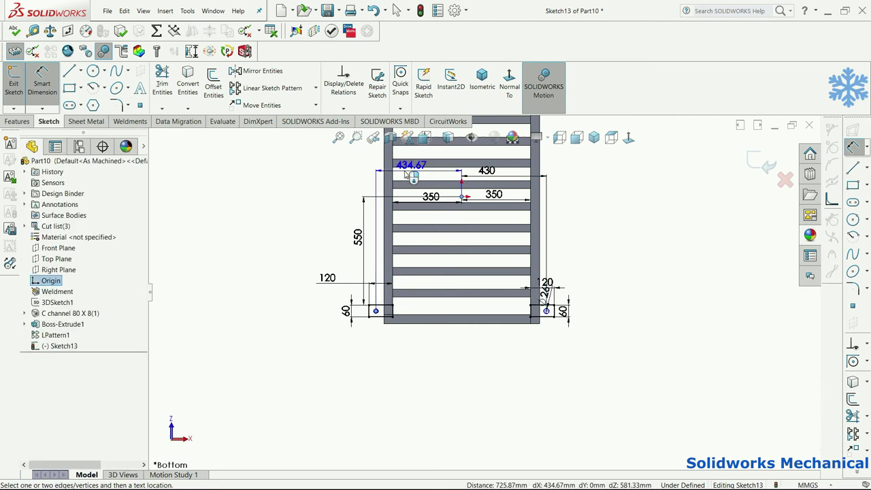
click(442, 151)
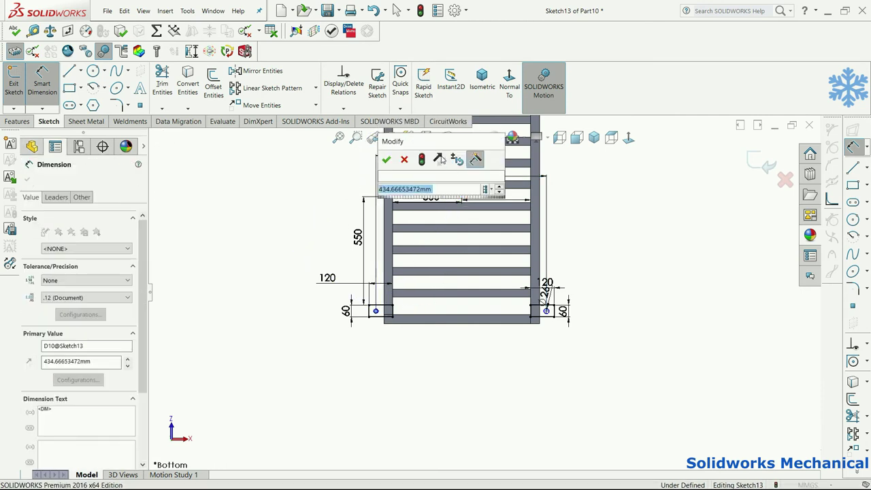
text(430)
key(Return)
scroll(347, 323, down, 3)
key(Escape)
- Make the two hole circles Equal in size
click(402, 306)
scroll(669, 272, down, 3)
ctrl+click(713, 349)
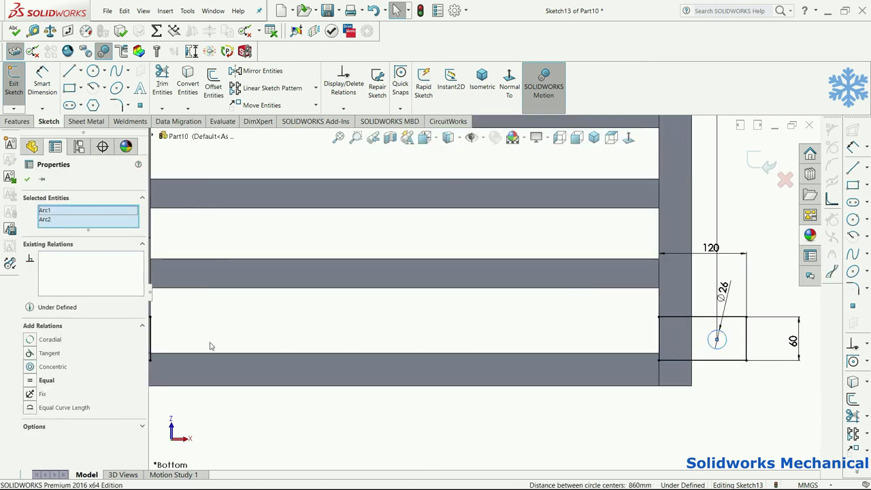
click(69, 381)
scroll(389, 383, up, 3)
- Place the left hole centre 30 from the tab's top edge
key(d)
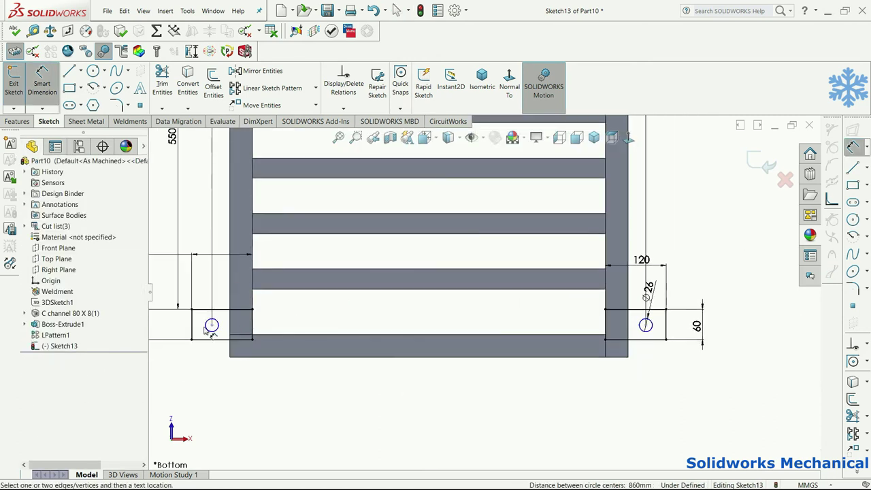
click(212, 326)
click(204, 310)
key(z)
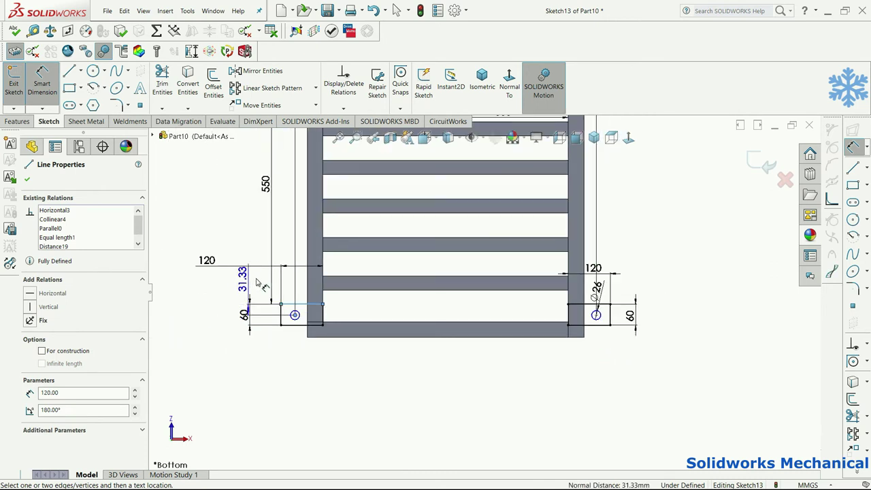
click(261, 286)
text(30)
key(Return)
key(Escape)
- Make the two hole centres Horizontal so they sit level
click(295, 316)
ctrl+click(596, 315)
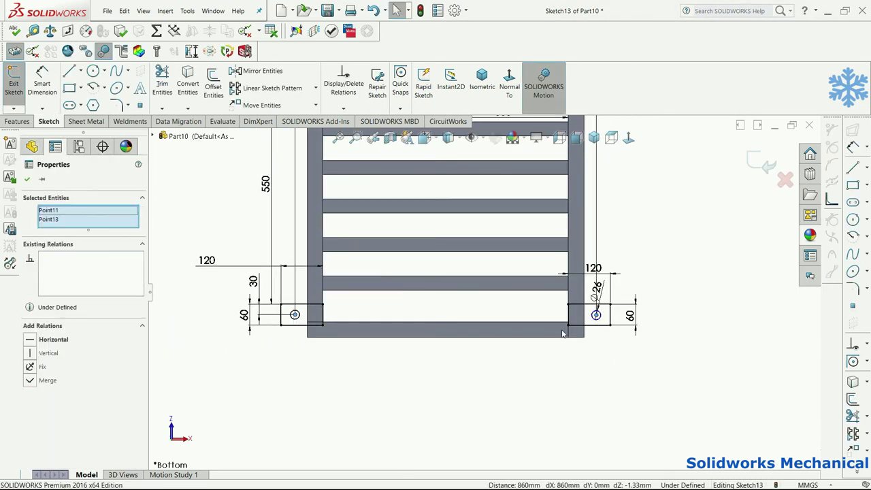
click(40, 340)
scroll(554, 297, up, 3)
- Extrude the holed tab sketch Blind 20 mm as Boss-Extrude3
mouse_move(592, 259)
middle_down()
mouse_move(540, 396)
mouse_move(576, 312)
mouse_move(461, 327)
middle_up()
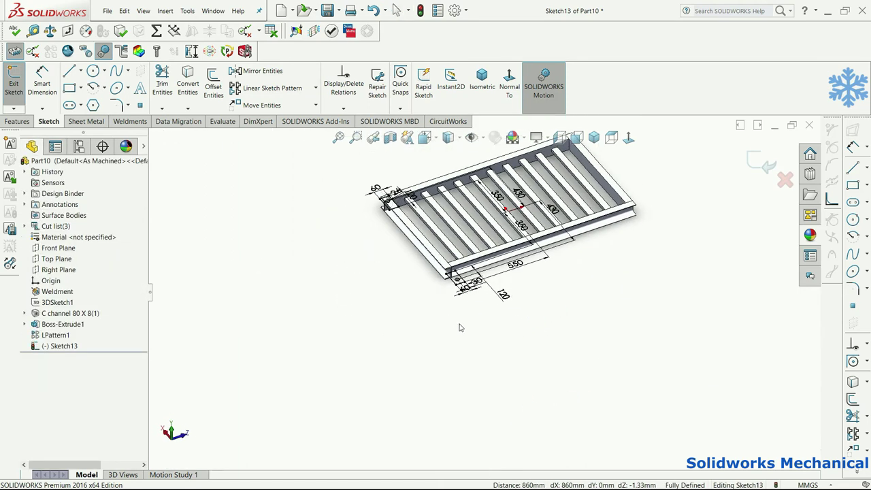
click(15, 120)
click(19, 82)
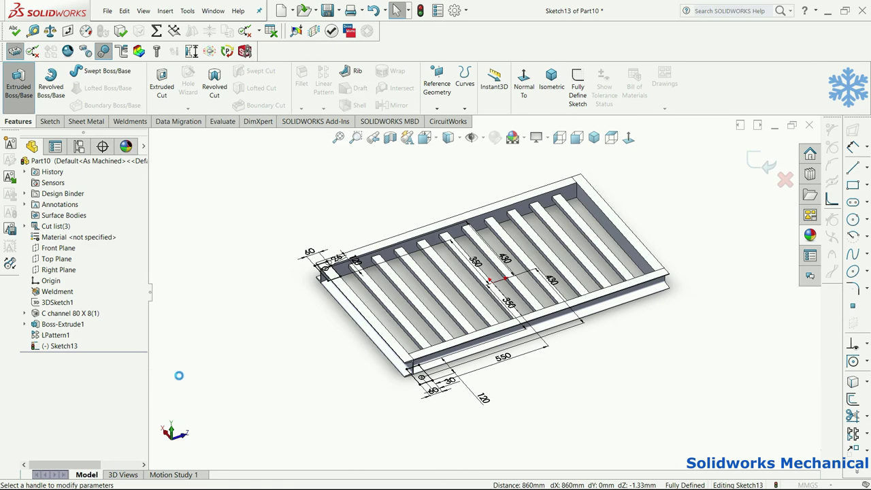
middle_drag(264, 362, 250, 350)
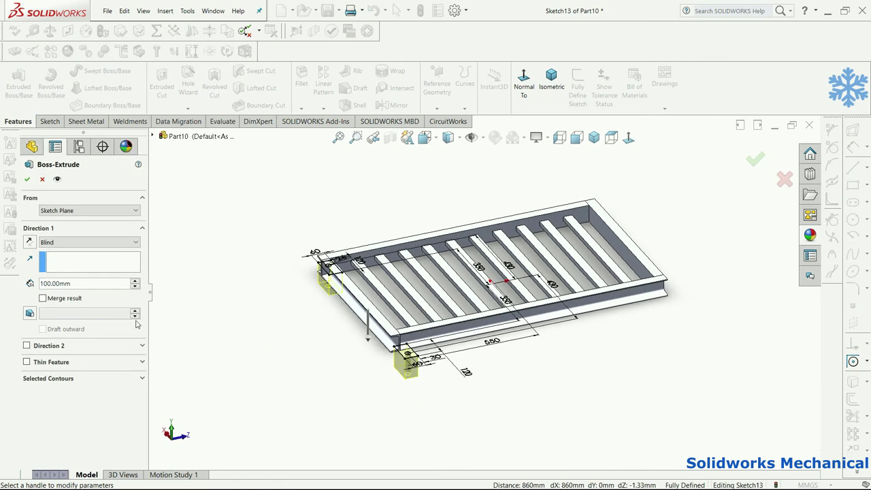
double_click(102, 283)
text(20)
key(Return)
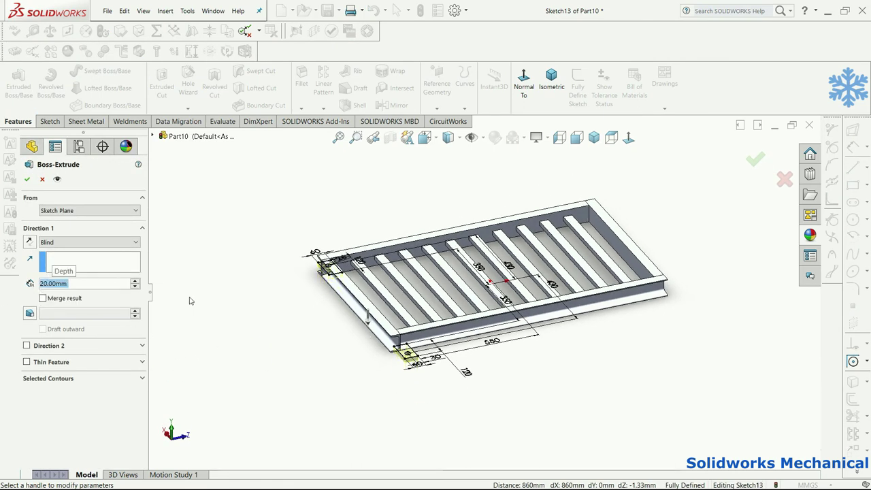
key(Return)
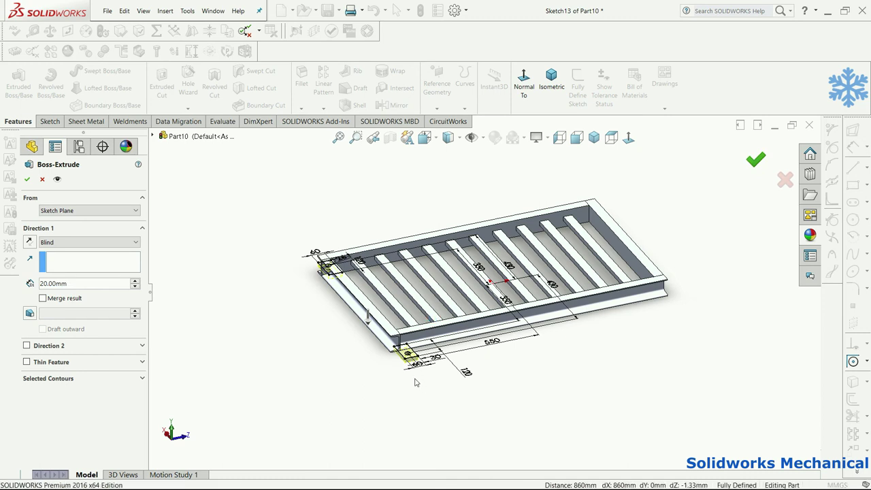
right_click(55, 349)
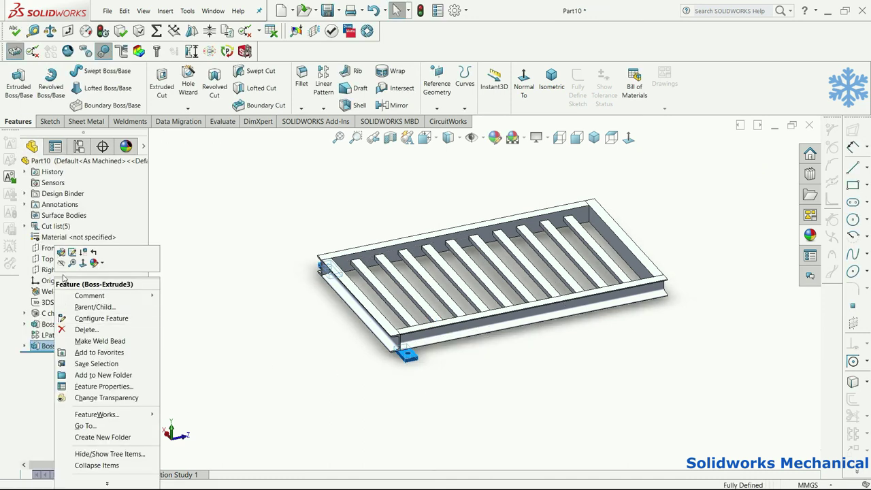
- Edit Boss-Extrude3 with Merge result ticked so the tabs join the frame
click(61, 253)
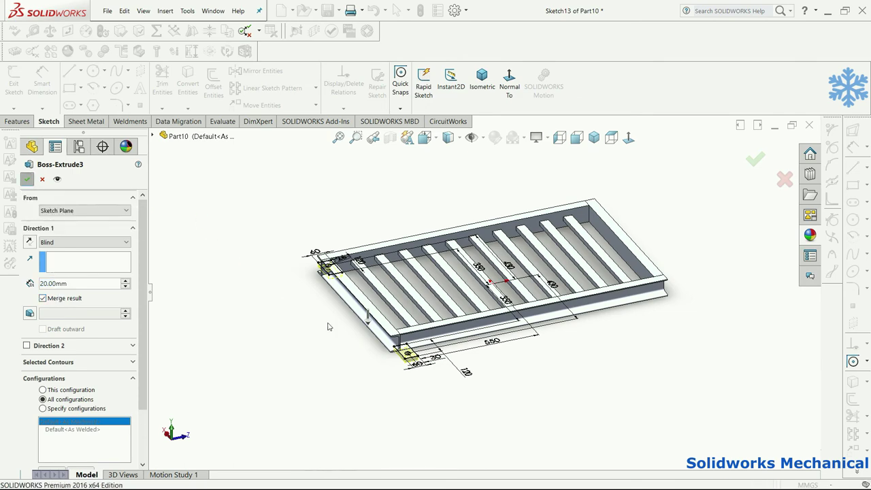
key(Return)
mouse_move(470, 374)
middle_down()
mouse_move(269, 350)
mouse_move(426, 352)
mouse_move(449, 373)
middle_up()
scroll(450, 373, down, 3)
scroll(374, 374, down, 2)
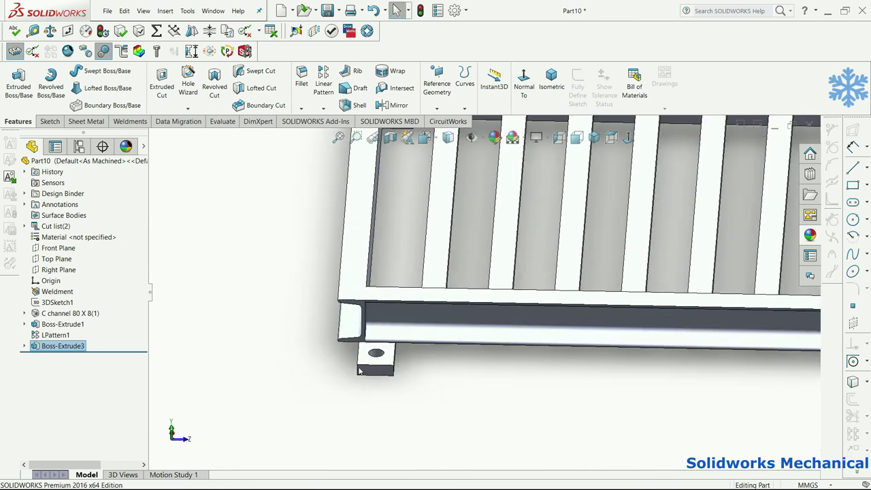
- Reopen Sketch13 for editing
right_click(61, 347)
click(32, 349)
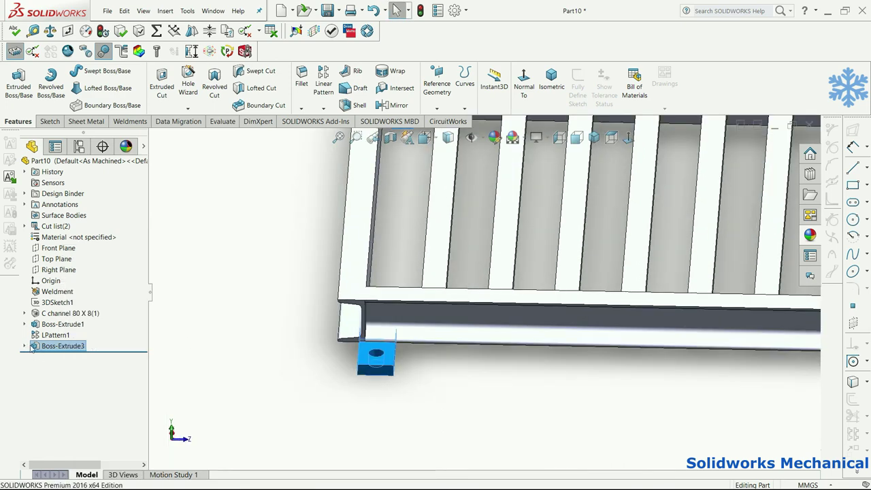
click(65, 357)
click(70, 336)
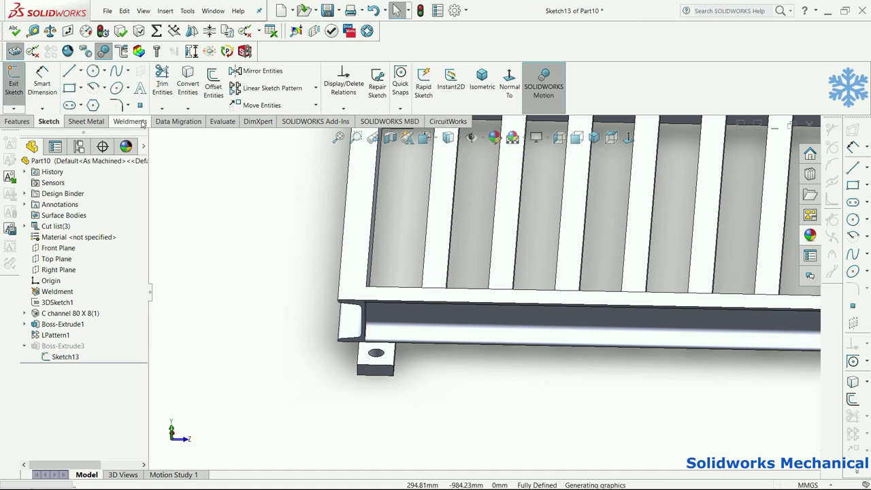
- Round the two outer corners of the first mounting tab with 10 mm sketch fillets
click(117, 104)
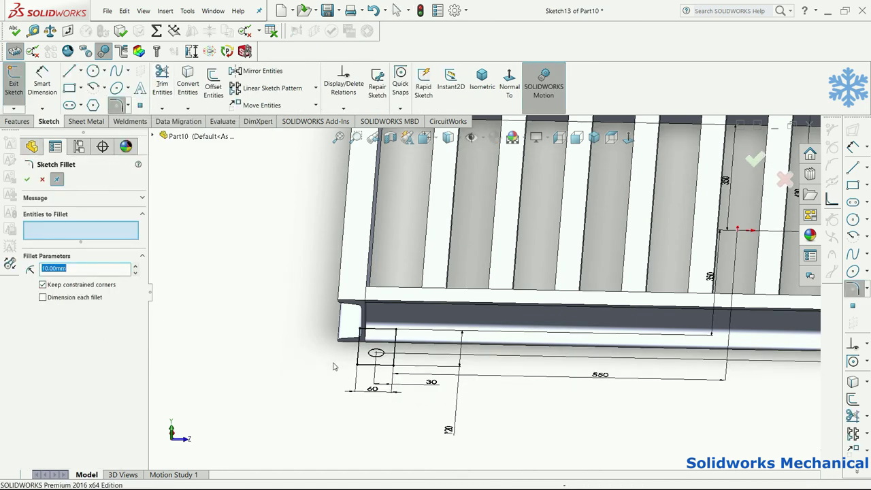
click(359, 359)
click(389, 363)
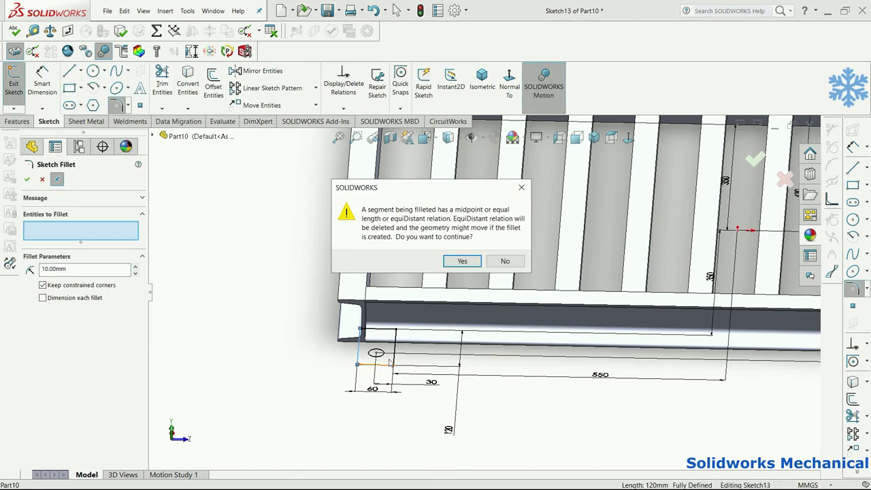
click(463, 262)
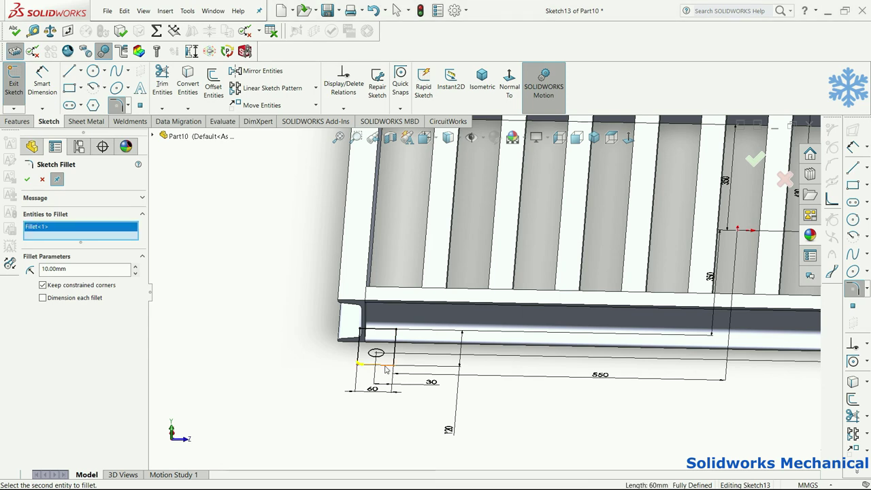
click(385, 368)
click(396, 366)
click(460, 262)
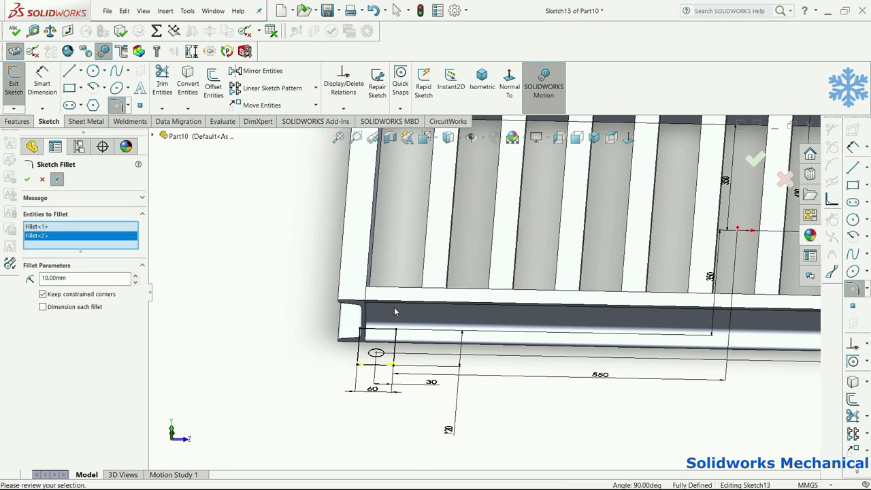
- Apply 10 mm fillets to the other tab's corners and close Sketch13
middle_drag(449, 234, 264, 256)
scroll(251, 326, up, 3)
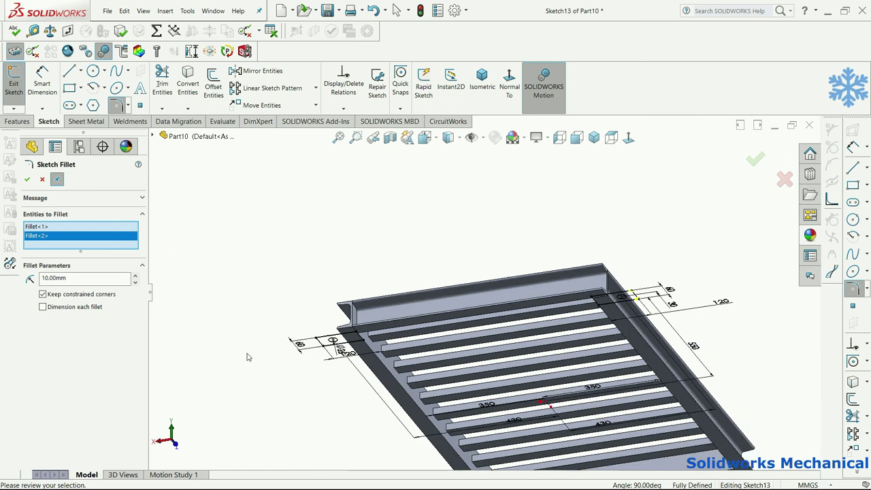
scroll(466, 320, down, 5)
click(434, 314)
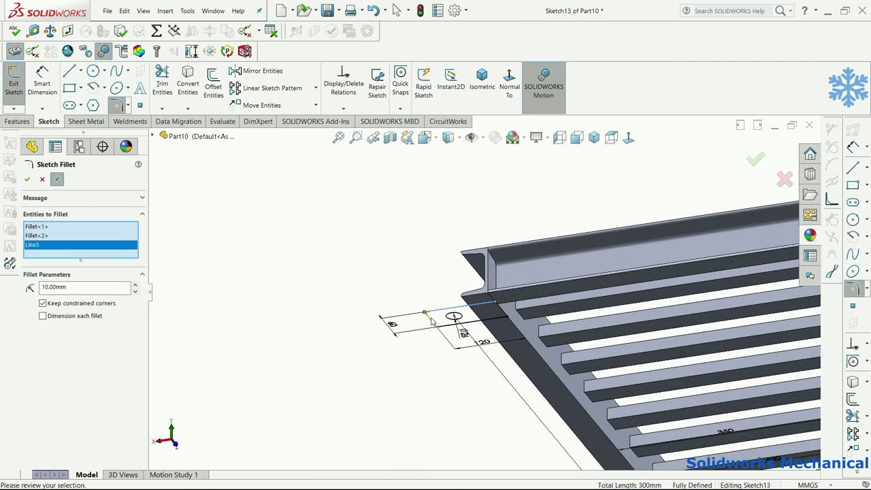
click(460, 261)
click(476, 320)
click(464, 260)
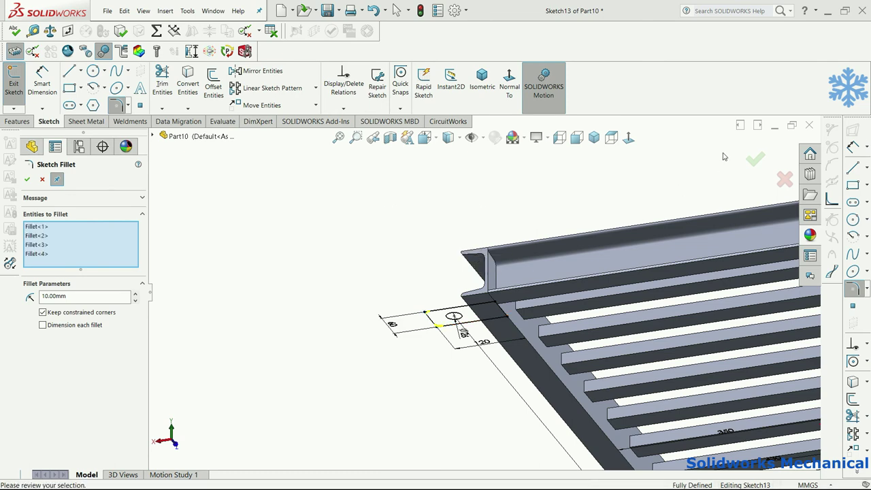
click(752, 159)
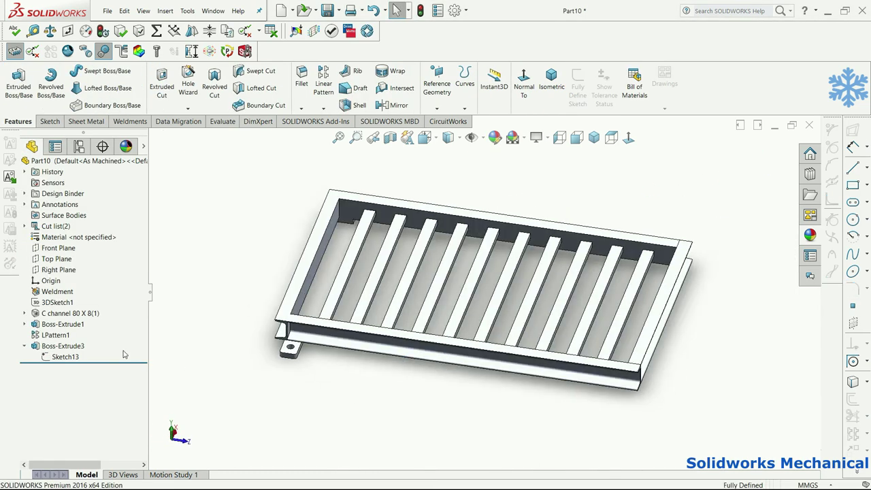
- With planes shown, mirror Boss-Extrude3 across the Front Plane, then return to isometric view
click(478, 138)
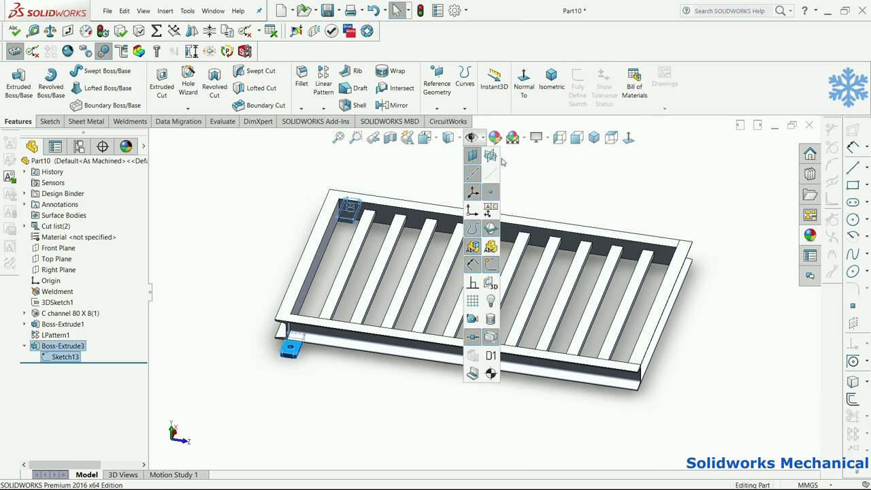
click(472, 155)
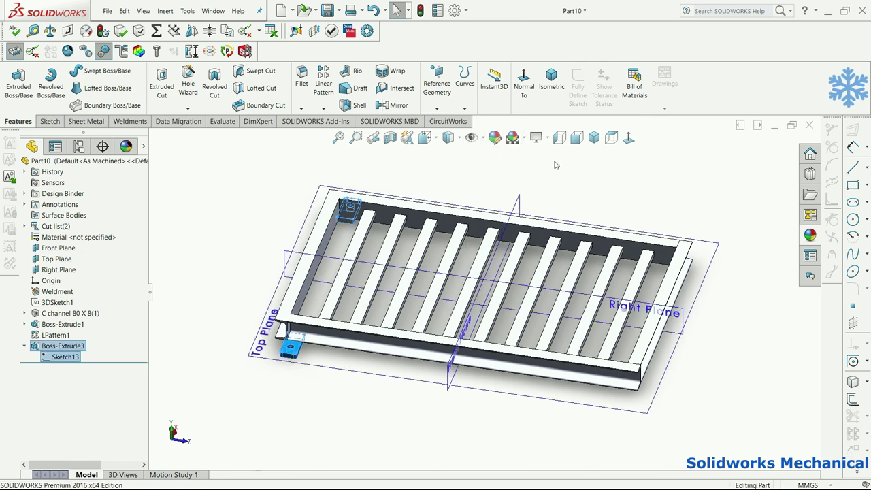
click(324, 111)
click(333, 143)
middle_drag(482, 179, 439, 218)
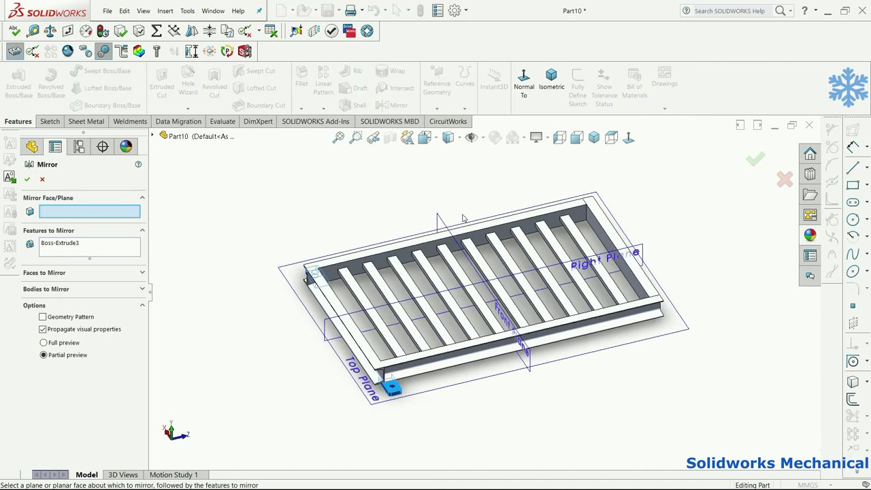
click(439, 218)
click(755, 159)
mouse_move(654, 272)
middle_down()
mouse_move(592, 243)
mouse_move(601, 247)
mouse_move(643, 179)
mouse_move(669, 227)
middle_up()
key(ctrl+7)
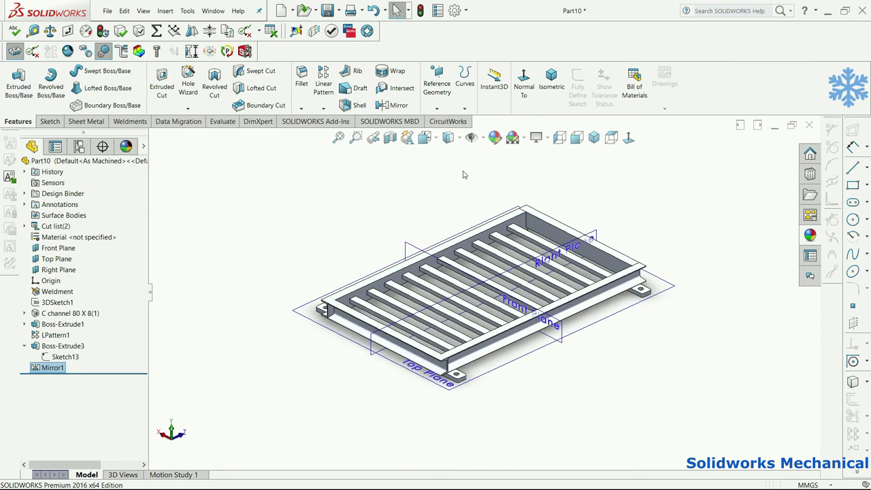